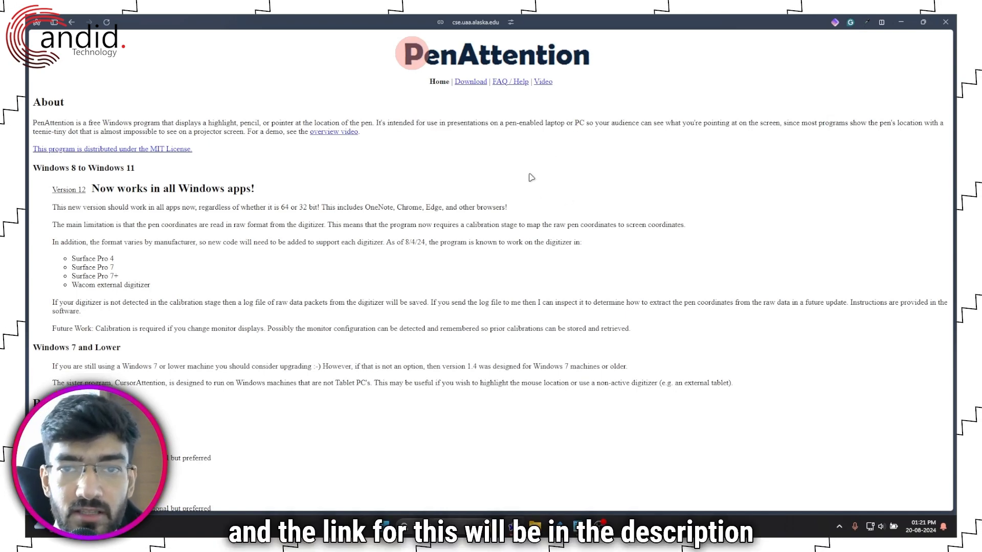
{"action": "scroll", "coordinate": [529, 177], "scroll_direction": "down", "scroll_amount": 4}
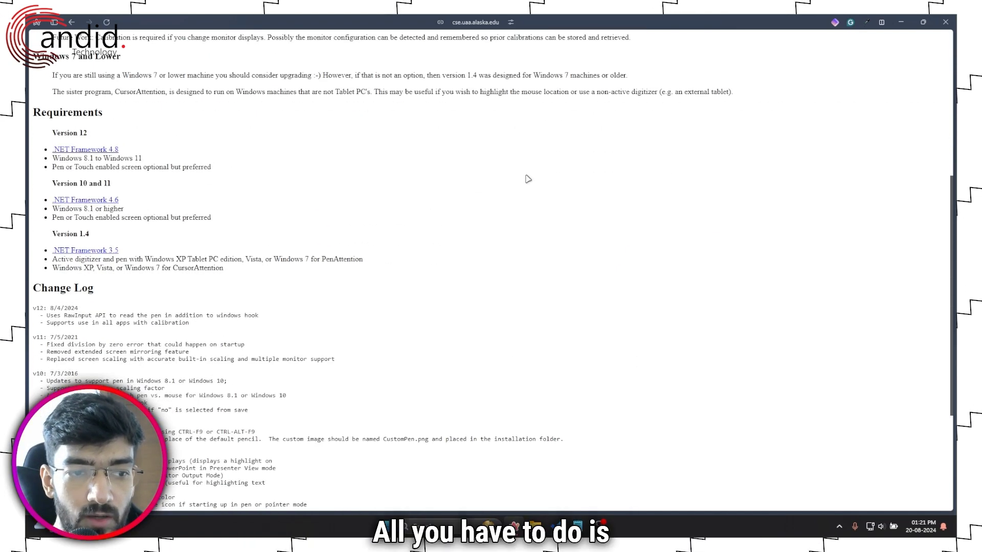
{"action": "scroll", "coordinate": [526, 179], "scroll_direction": "up", "scroll_amount": 4}
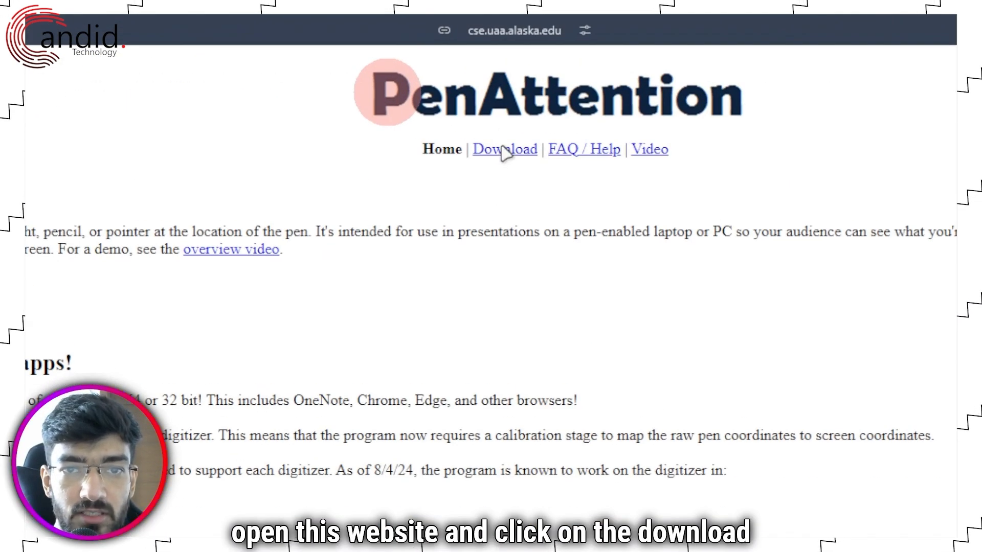
Download PenAttention_v12.exe from the Download page, save it, and show it in its folder.
{"action": "left_click", "coordinate": [502, 151]}
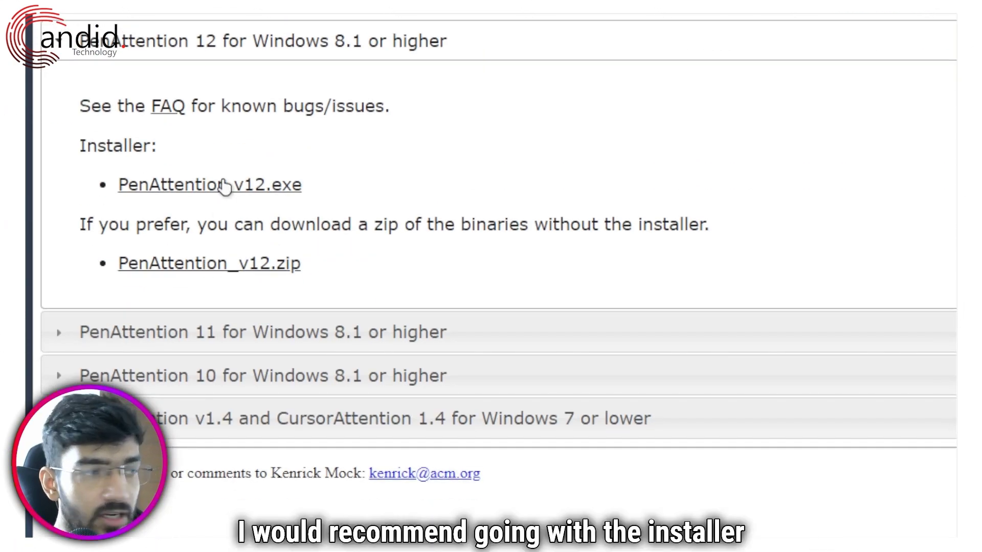
{"action": "left_click", "coordinate": [224, 186]}
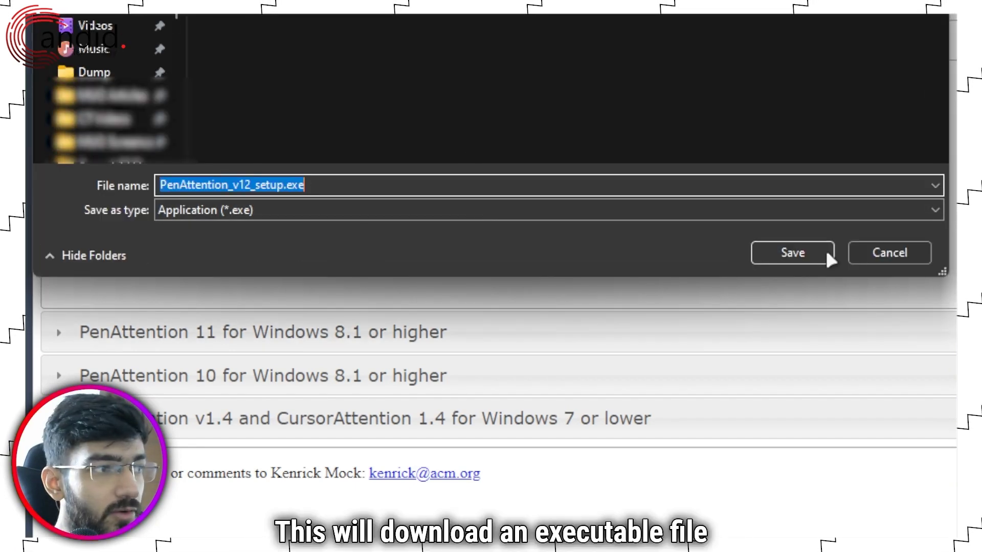
{"action": "left_click", "coordinate": [808, 259]}
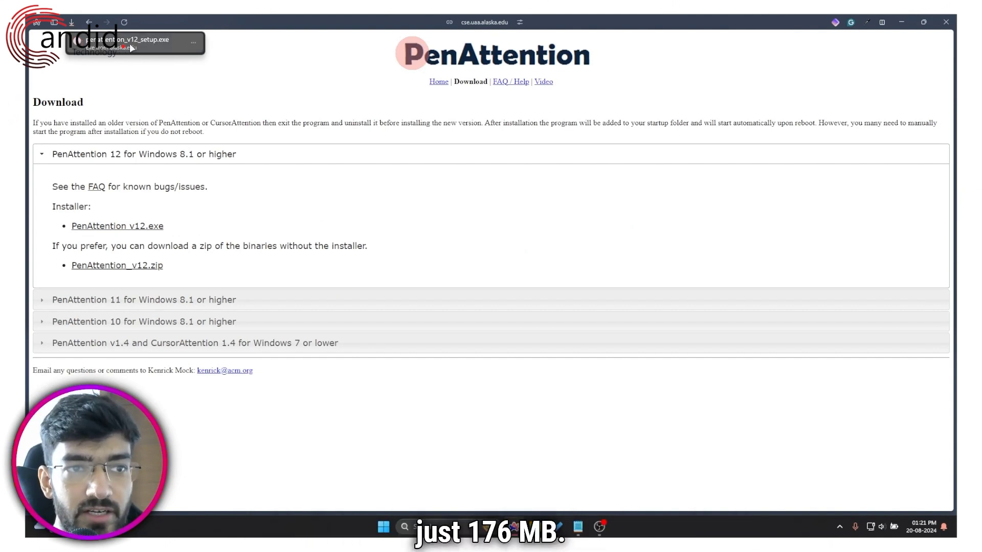
{"action": "left_click", "coordinate": [131, 48]}
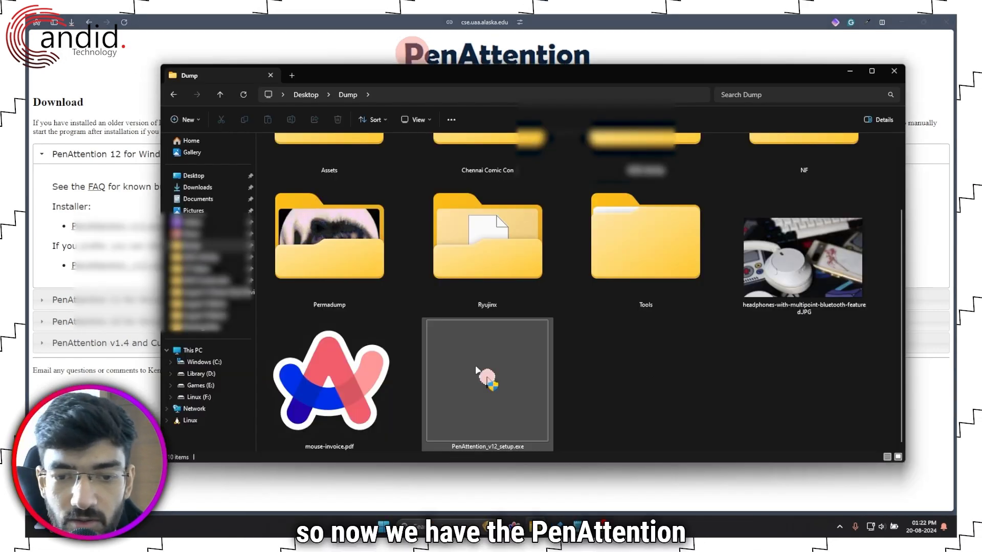
Run PenAttention_v12_setup.exe from the folder, bypassing the SmartScreen warning via Run anyway.
{"action": "left_click", "coordinate": [475, 371]}
{"action": "left_click", "coordinate": [901, 17]}
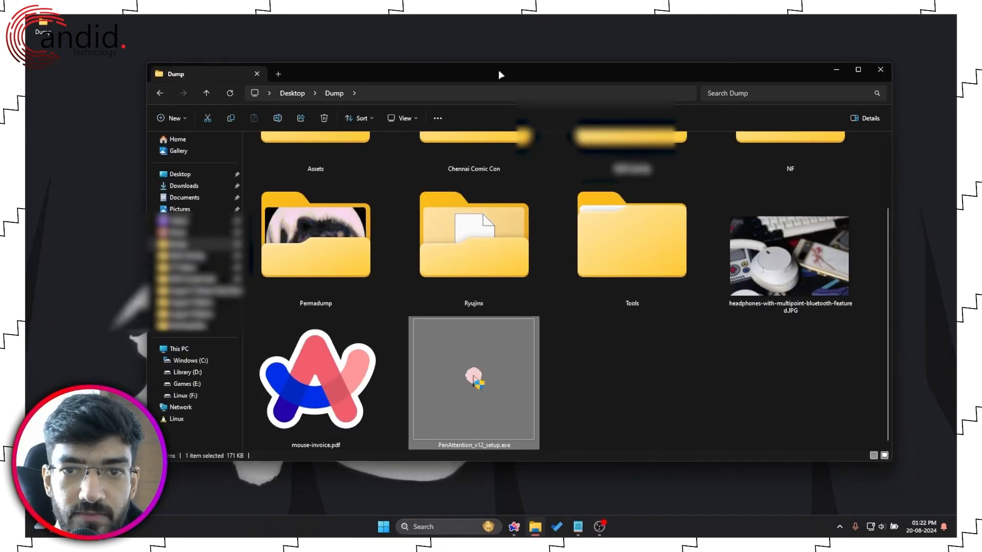
{"action": "left_click_drag", "start_coordinate": [547, 72], "coordinate": [451, 51]}
{"action": "double_click", "coordinate": [387, 361]}
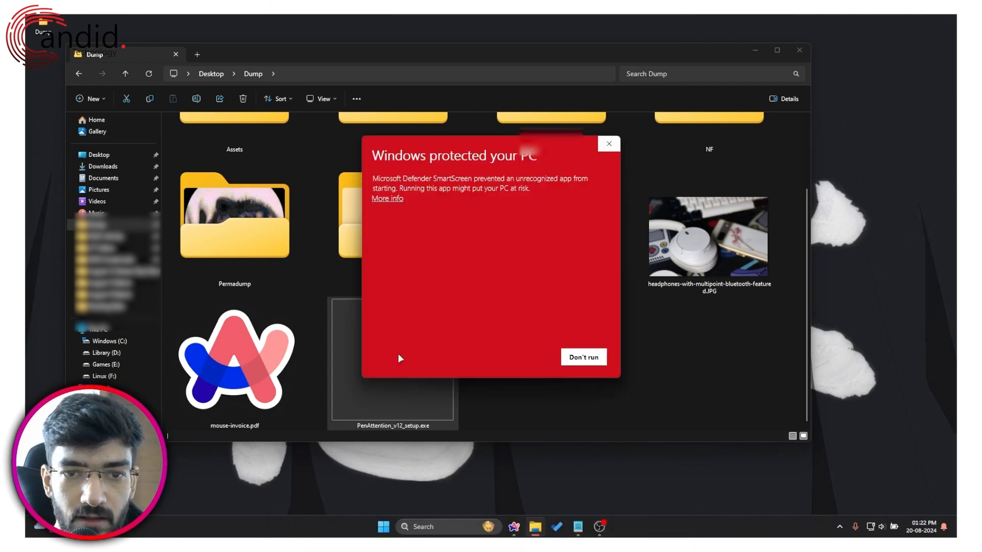
{"action": "left_click", "coordinate": [380, 199]}
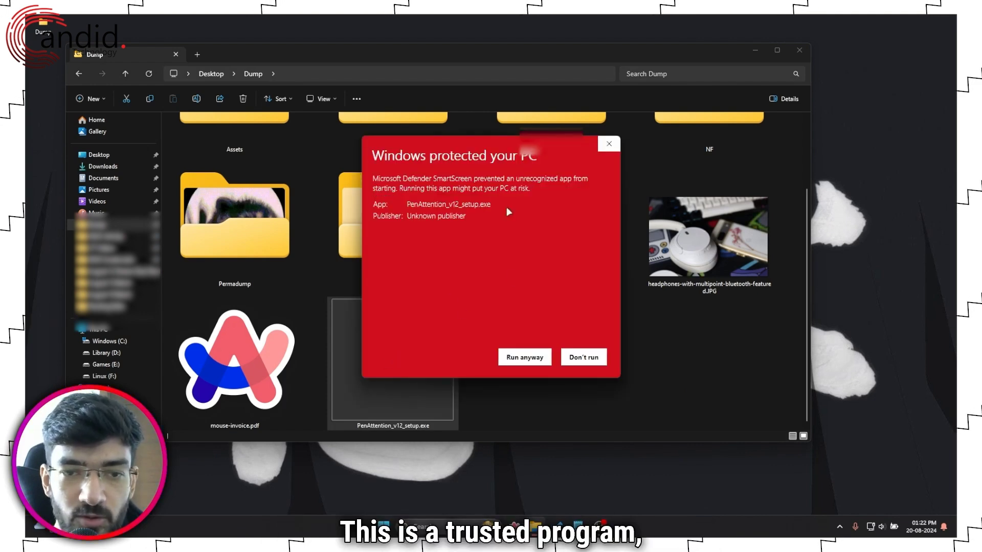
{"action": "left_click", "coordinate": [522, 359]}
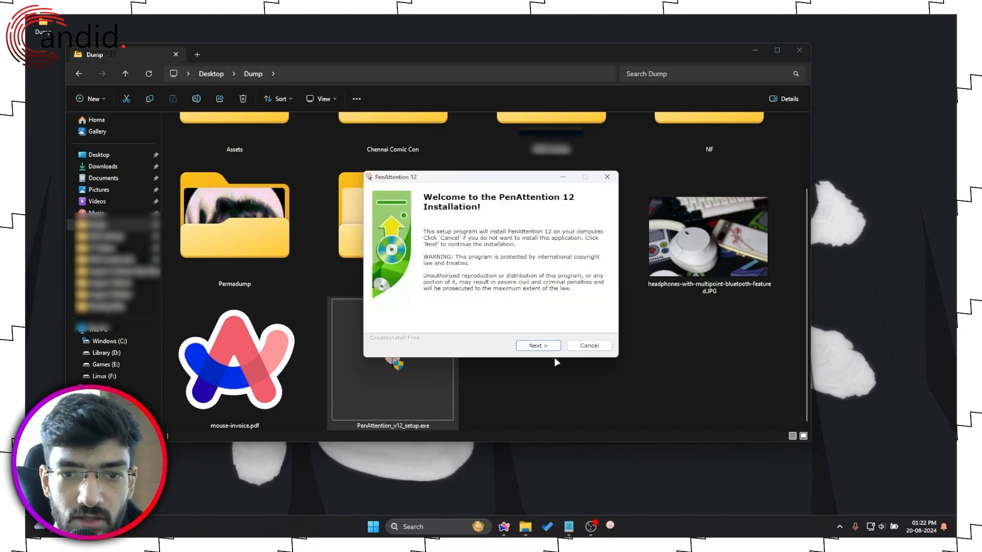
Step through setup into the default Program Files folder and finish the installation.
{"action": "left_click", "coordinate": [546, 350]}
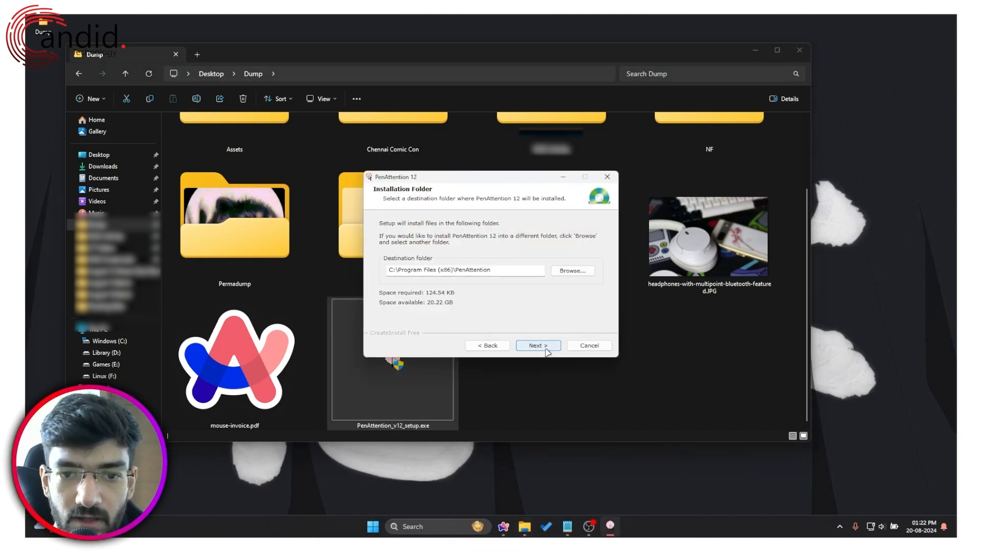
{"action": "left_click", "coordinate": [539, 346]}
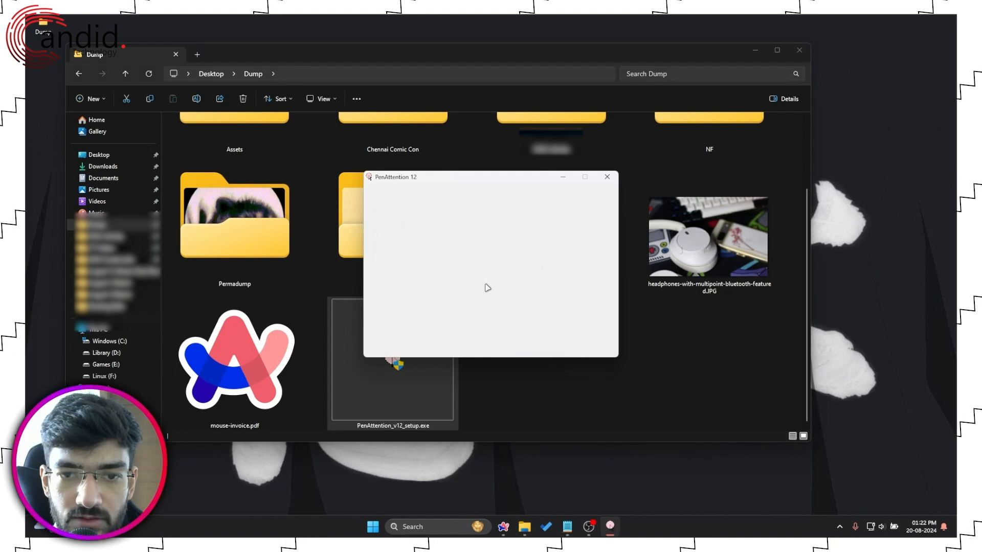
{"action": "left_click", "coordinate": [588, 346]}
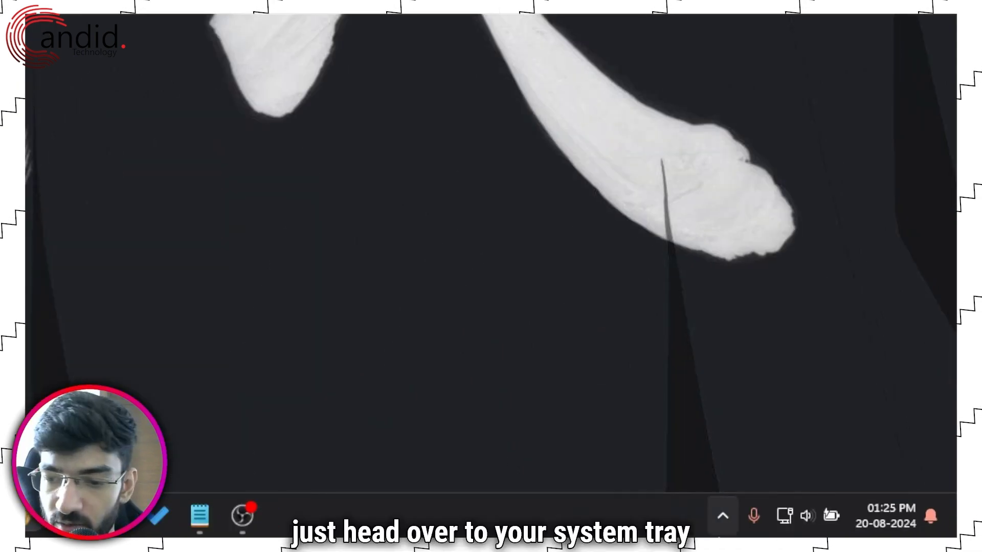
Launch PenAttention 12 from Start search and choose mouse-only mode, skipping pen calibration.
{"action": "left_click", "coordinate": [721, 525]}
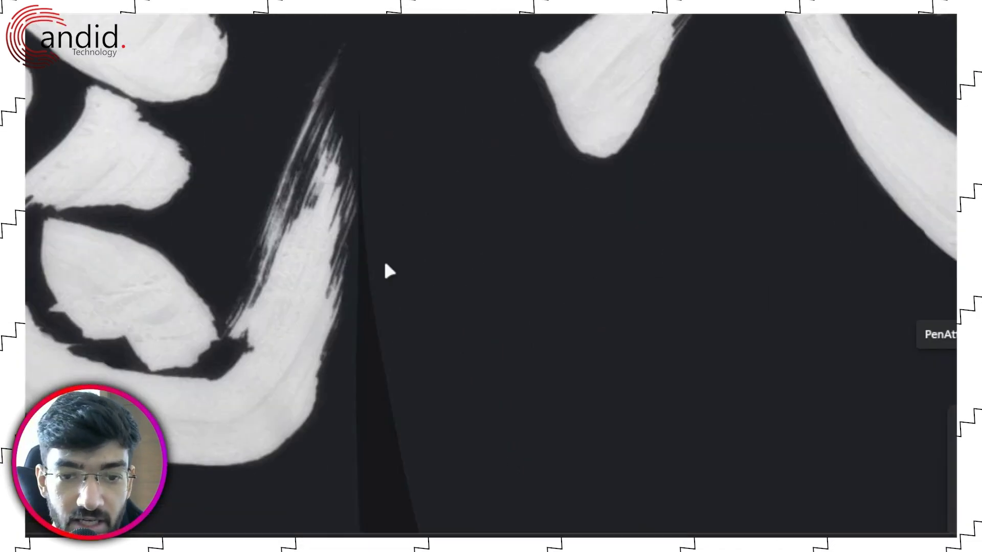
{"action": "key", "text": "super"}
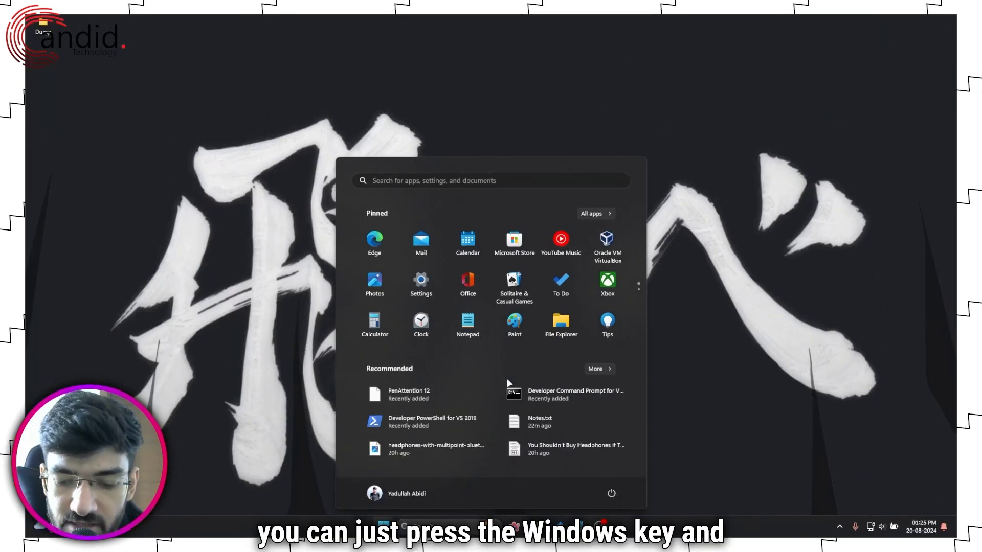
{"action": "type", "text": "pen"}
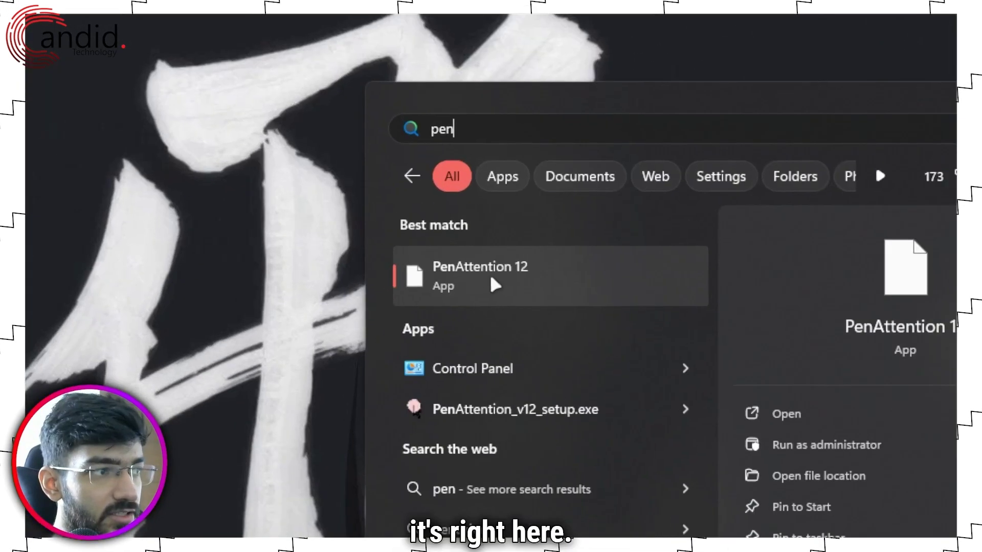
{"action": "left_click", "coordinate": [537, 293]}
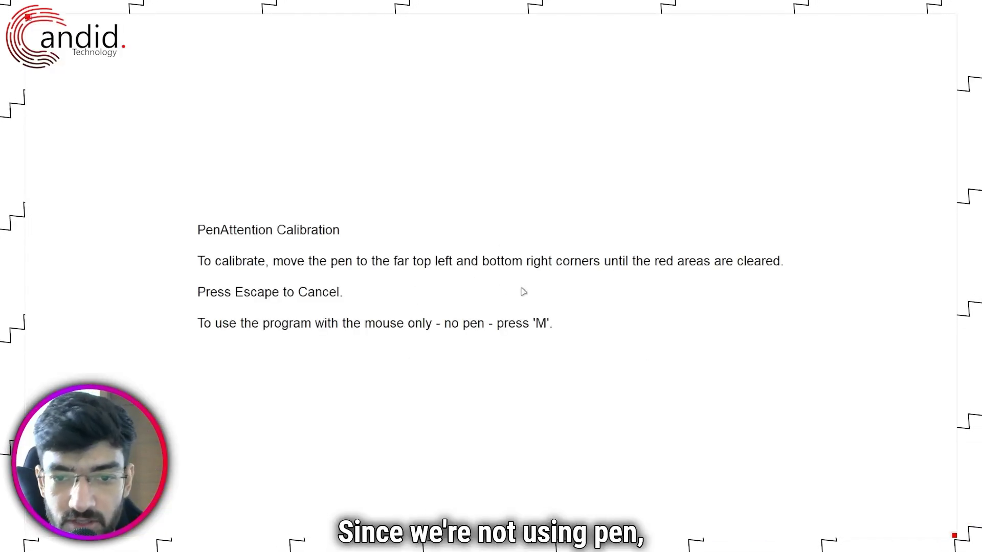
{"action": "key", "text": "m"}
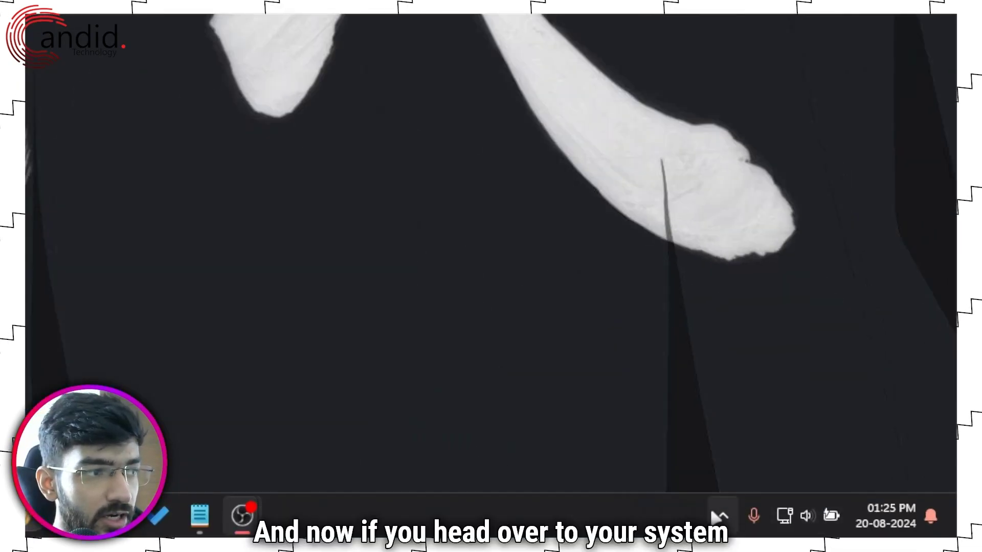
Quit the duplicate PenAttention tray instance and bring up the highlight settings of the remaining one.
{"action": "left_click", "coordinate": [722, 515]}
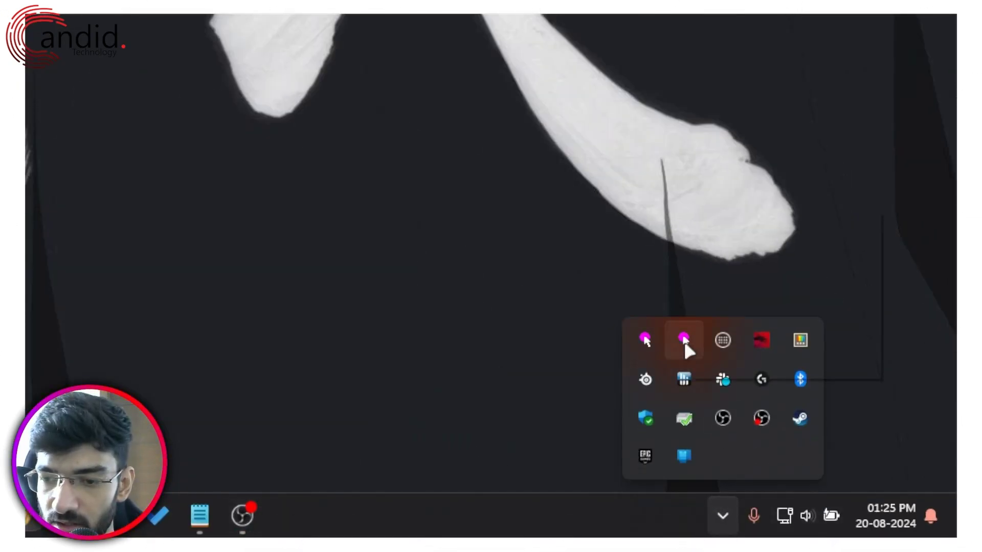
{"action": "right_click", "coordinate": [685, 345]}
{"action": "left_click", "coordinate": [704, 367]}
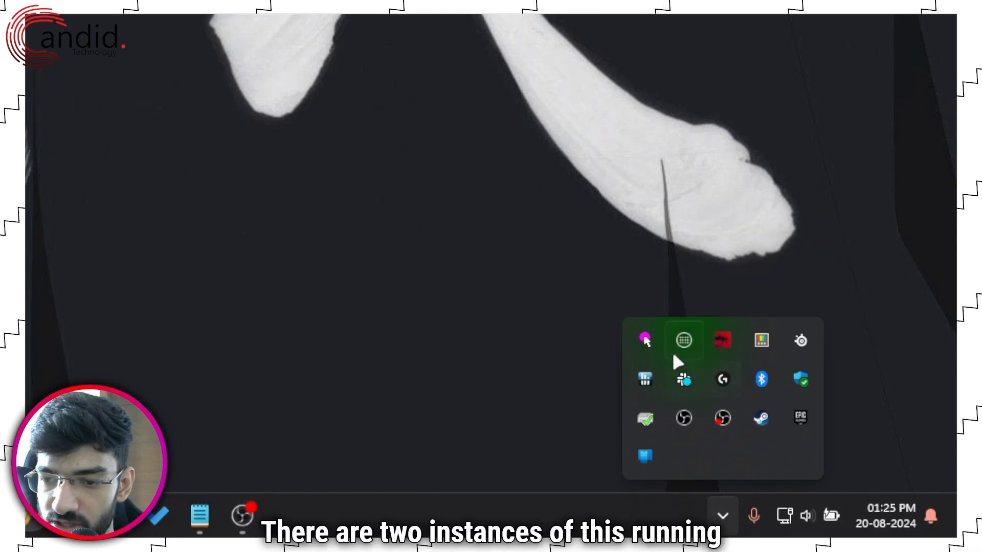
{"action": "right_click", "coordinate": [644, 340]}
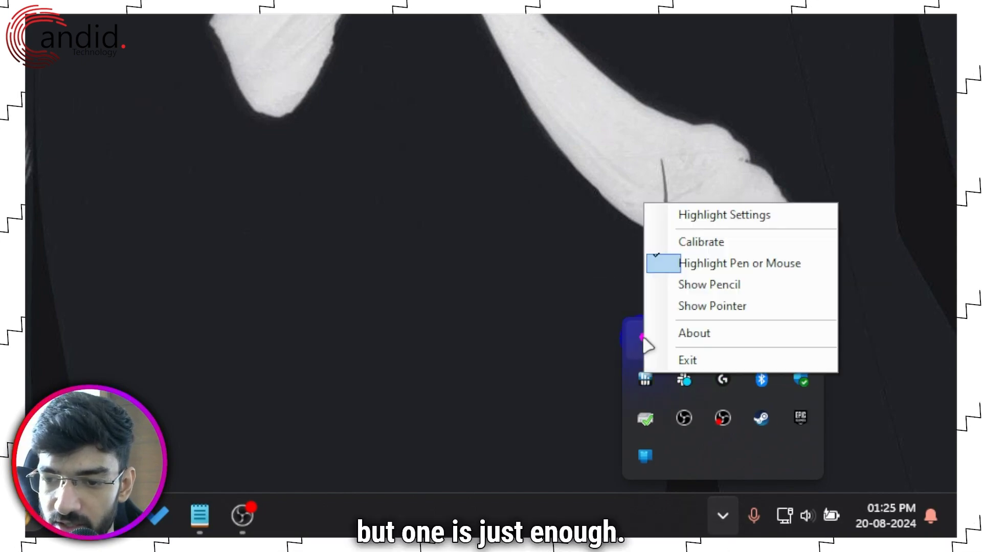
{"action": "left_click", "coordinate": [721, 216]}
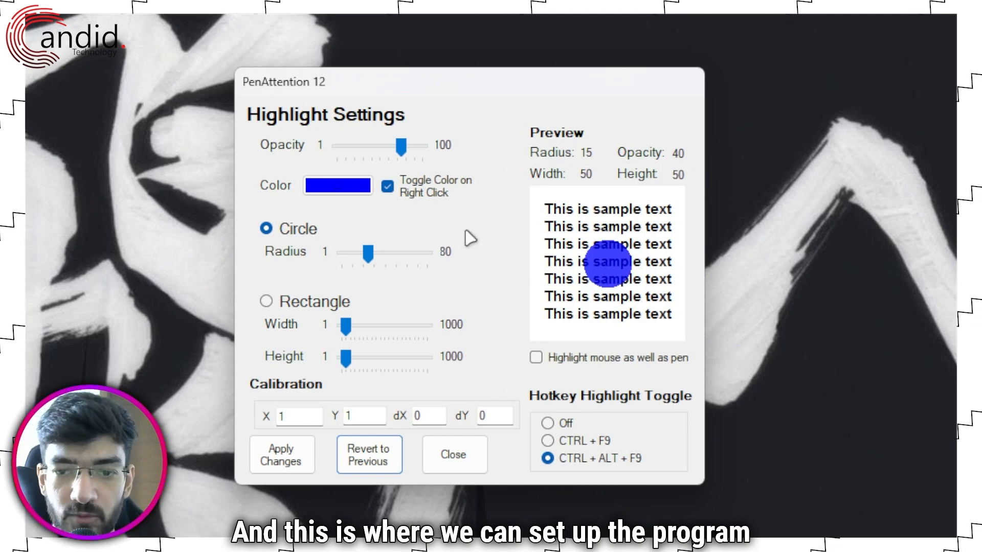
Disable Toggle Color on Right Click, choose bright red as highlight colour and set opacity to 75.
{"action": "right_click", "coordinate": [338, 198]}
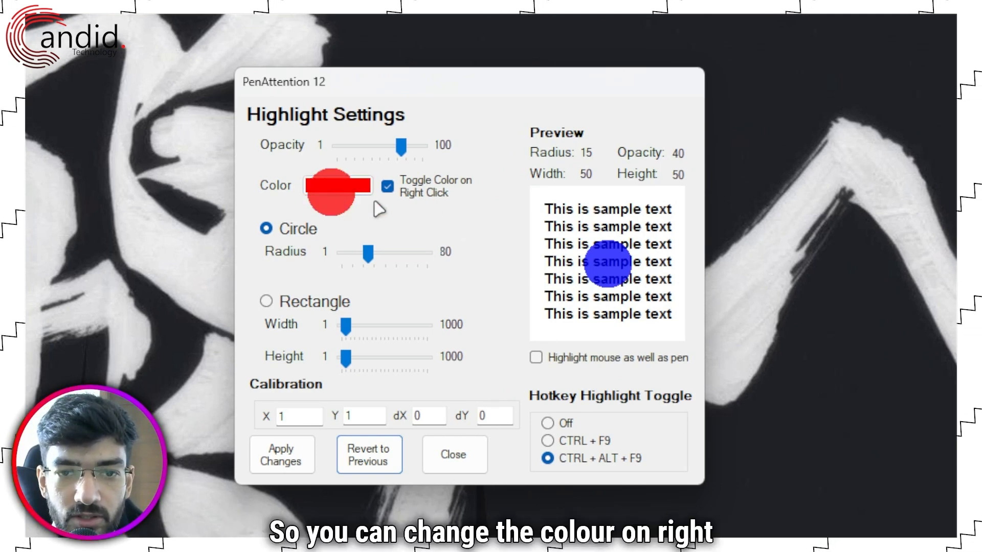
{"action": "right_click", "coordinate": [437, 211]}
{"action": "left_click", "coordinate": [388, 187]}
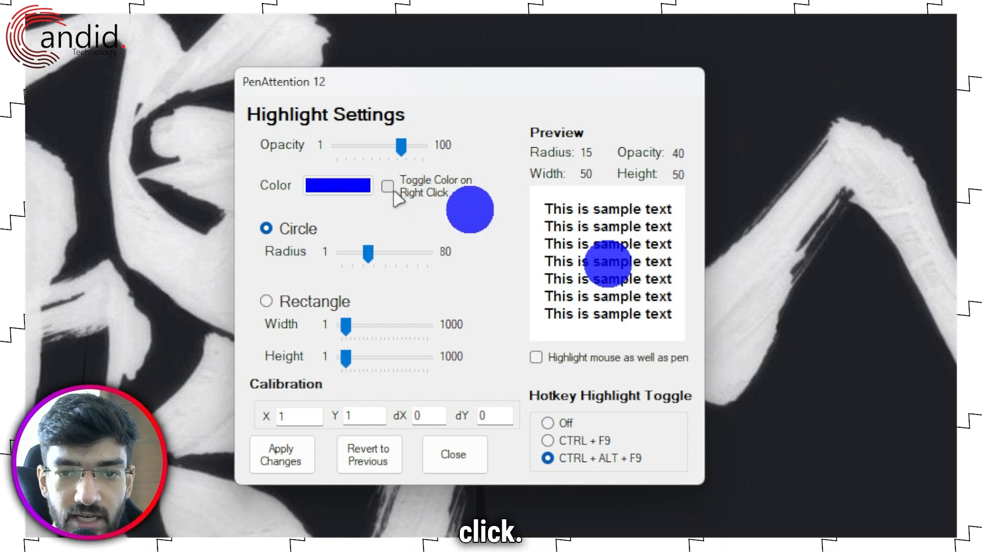
{"action": "left_click", "coordinate": [342, 192]}
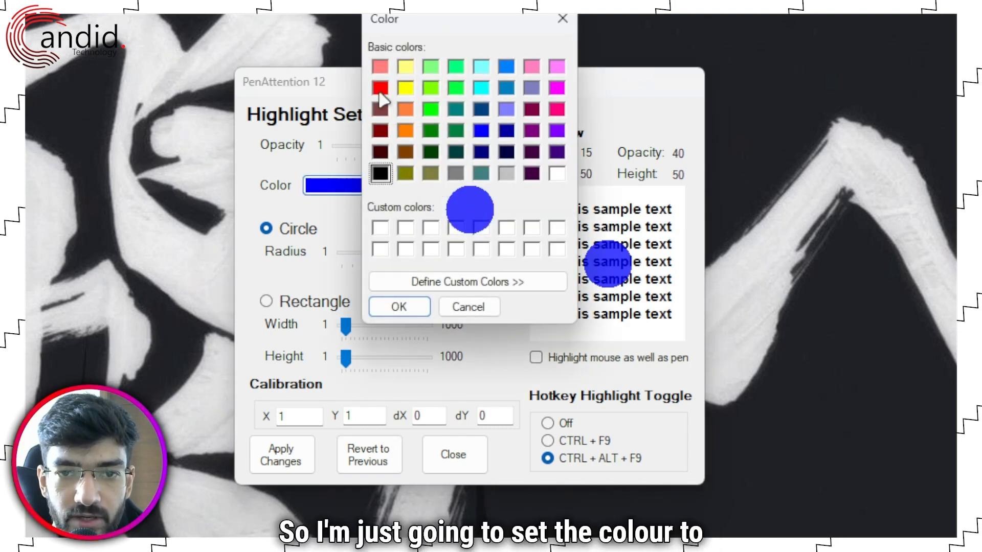
{"action": "left_click", "coordinate": [397, 306]}
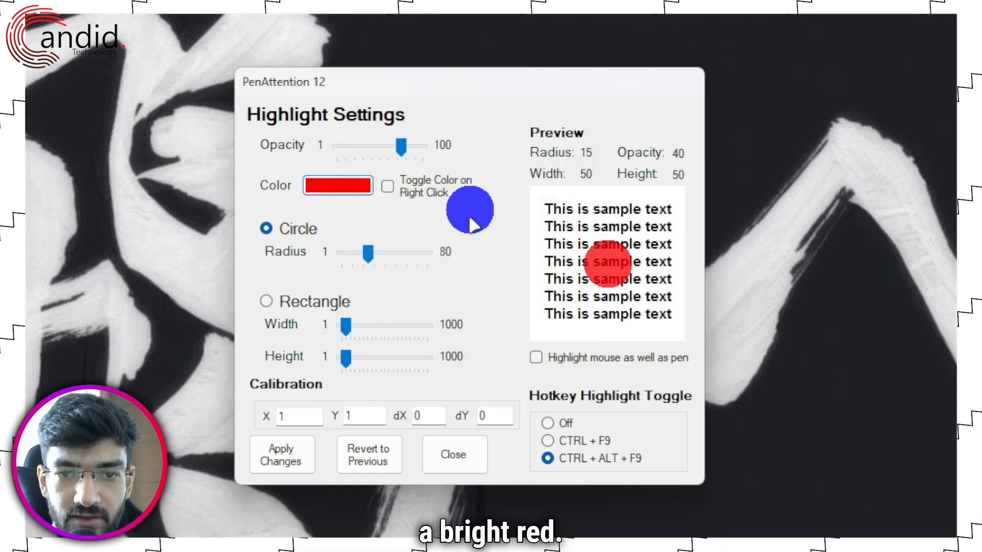
{"action": "left_click_drag", "start_coordinate": [400, 153], "coordinate": [406, 157]}
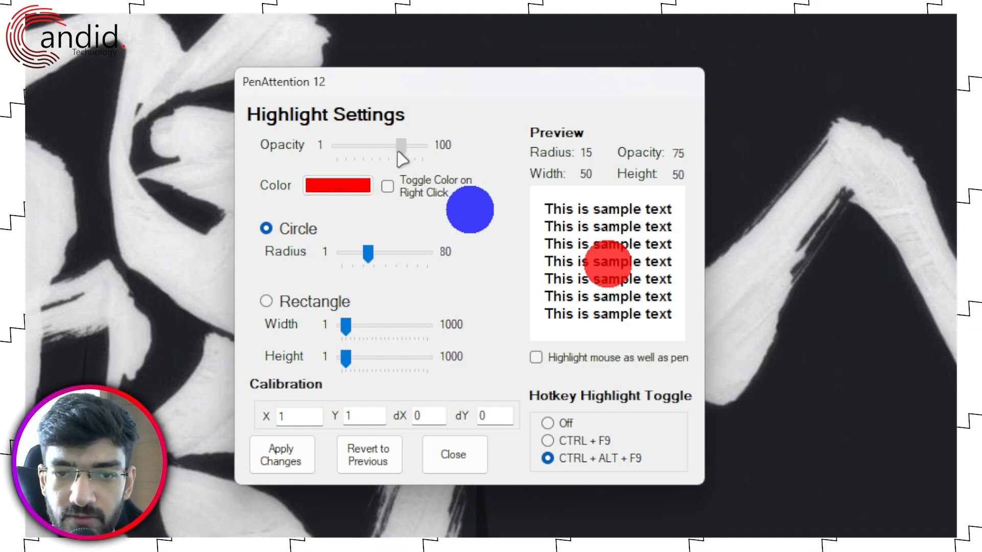
Keep a circle shape with radius 25 and enable Highlight mouse as well as pen.
{"action": "left_click", "coordinate": [289, 303]}
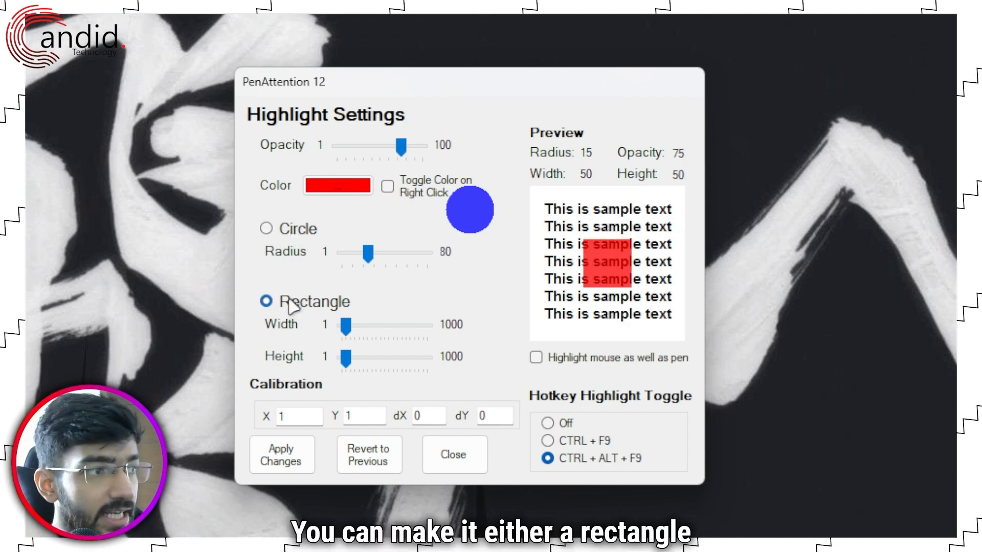
{"action": "left_click", "coordinate": [286, 228]}
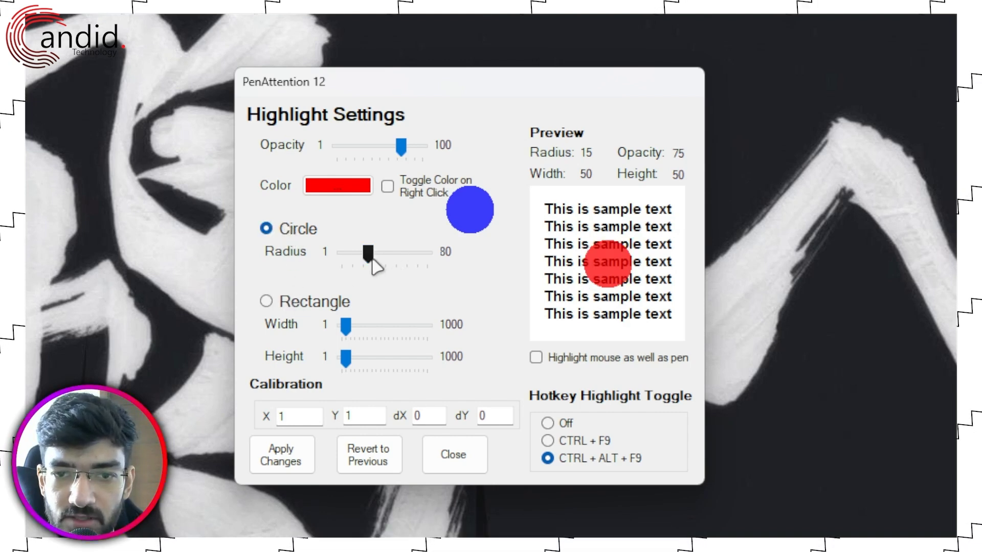
{"action": "left_click_drag", "start_coordinate": [375, 263], "coordinate": [376, 266]}
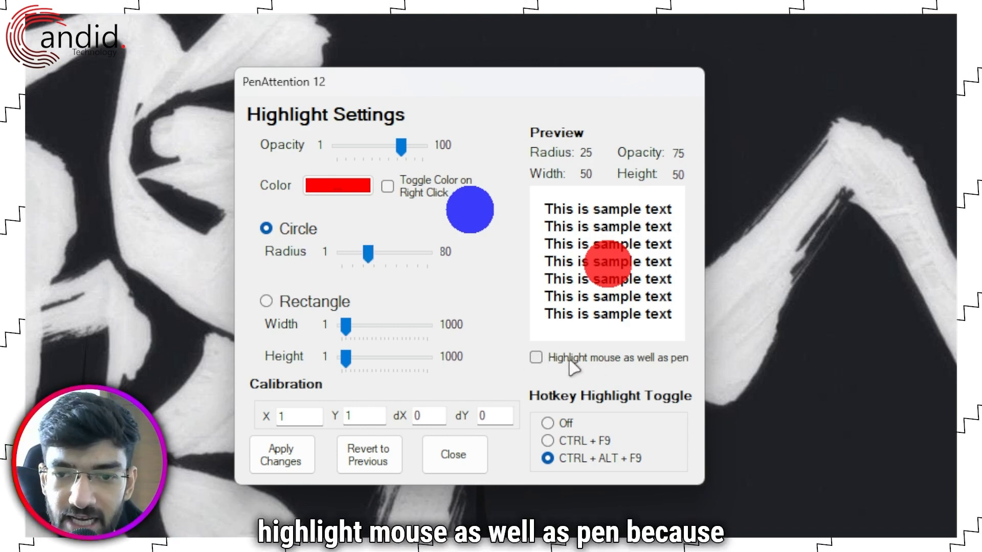
{"action": "left_click", "coordinate": [568, 360]}
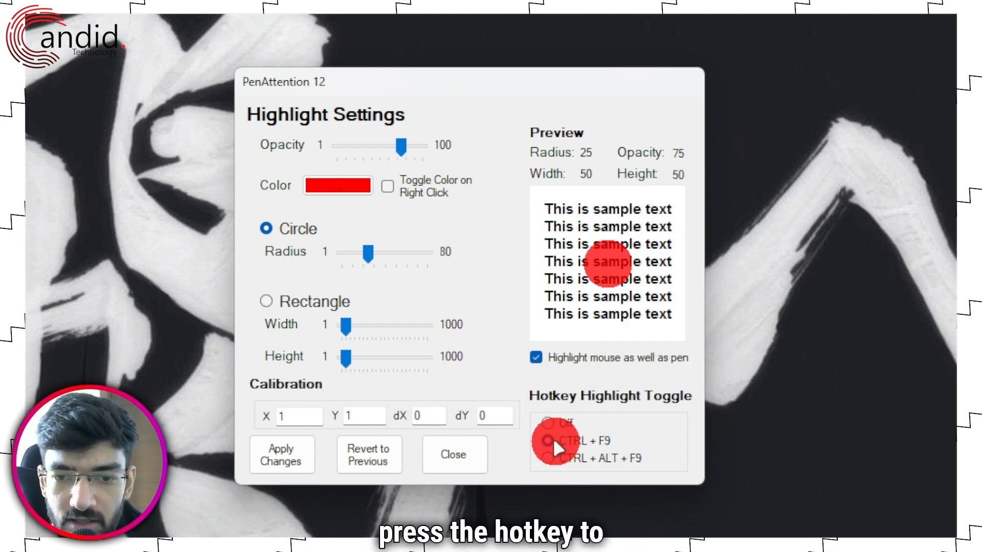
Set the highlight toggle hotkey, apply the changes and close the settings window.
{"action": "left_click", "coordinate": [549, 456]}
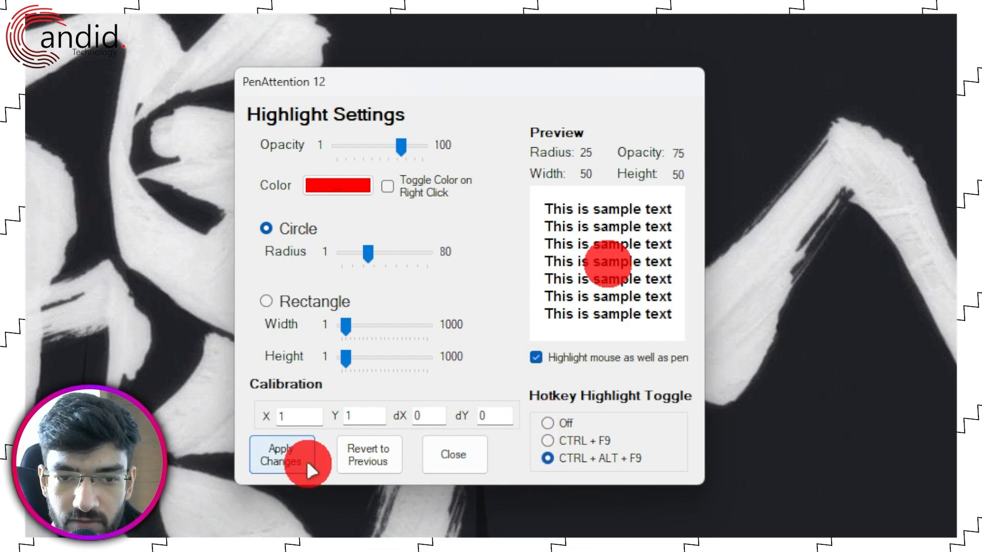
{"action": "left_click", "coordinate": [280, 463]}
{"action": "left_click", "coordinate": [452, 461]}
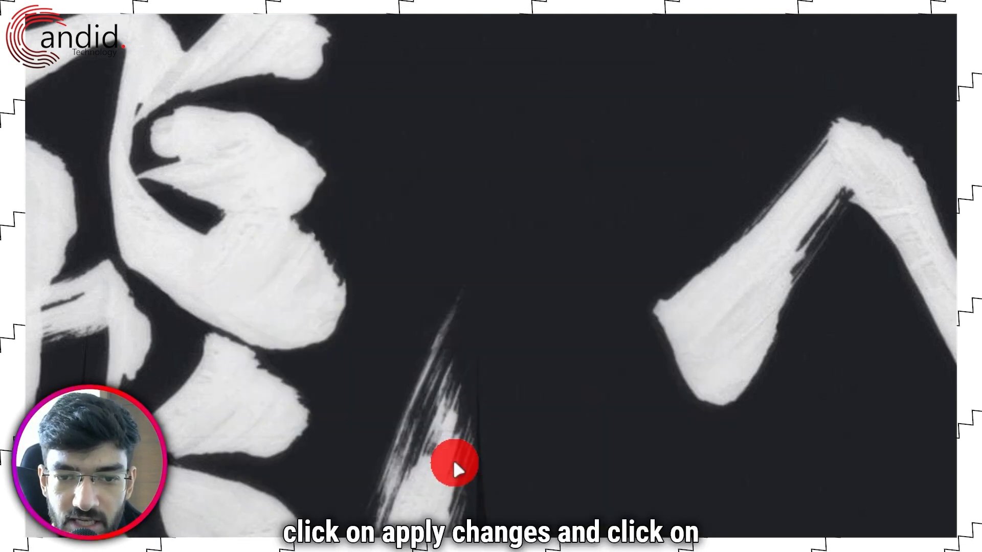
Toggle the red highlight off and on with Ctrl+Alt+F9 and test it over the desktop context menu.
{"action": "key", "text": "ctrl+alt+F9"}
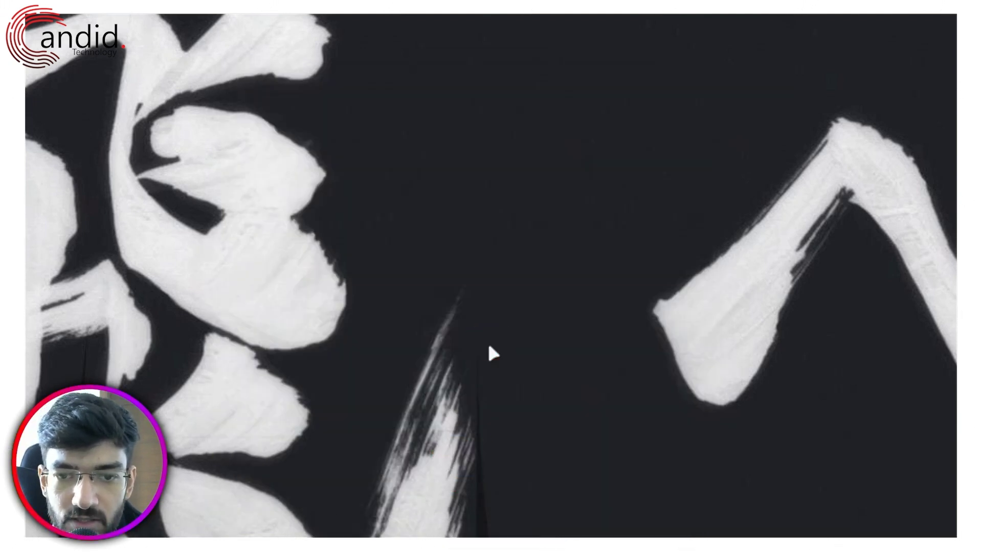
{"action": "key", "text": "ctrl+alt+F9"}
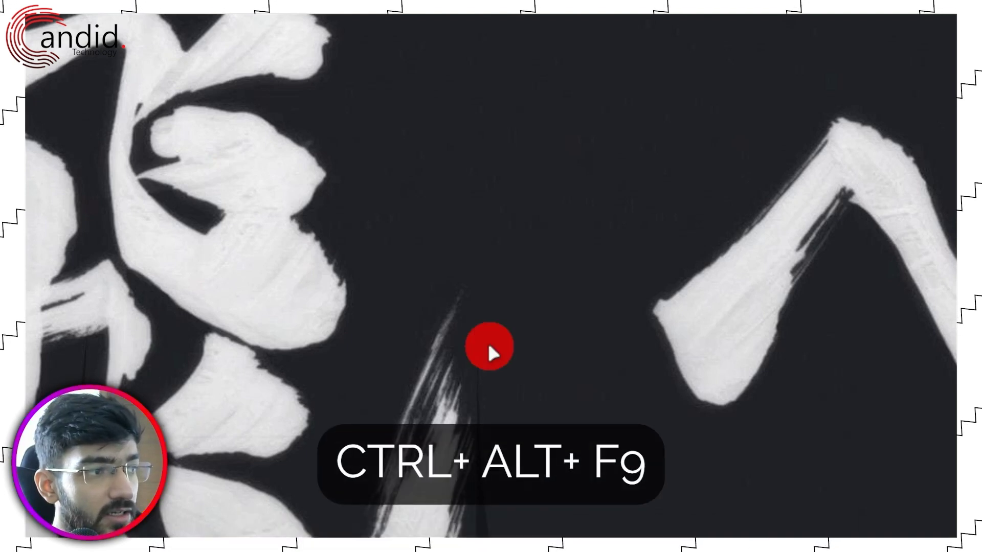
{"action": "key", "text": "ctrl+alt+F9"}
{"action": "key", "text": "ctrl+alt+F9"}
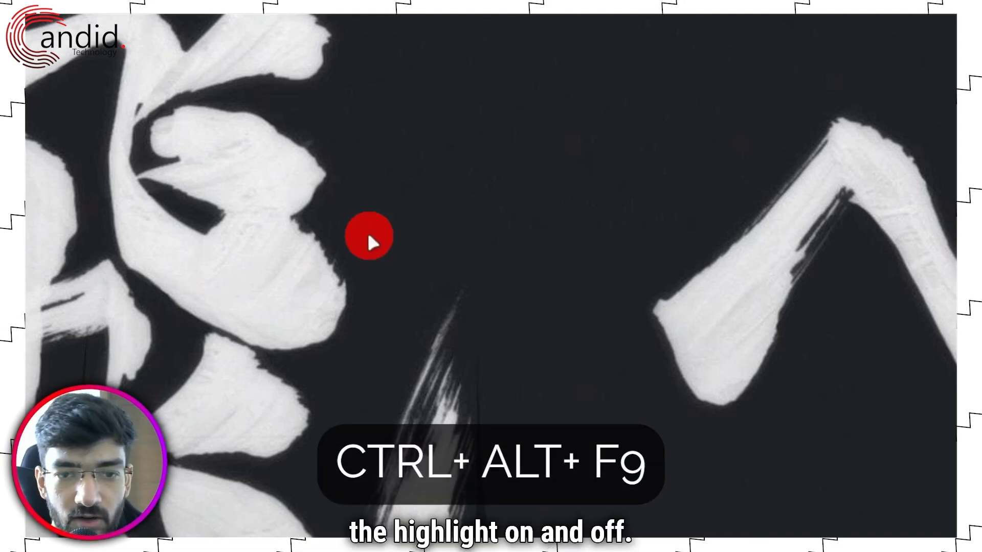
{"action": "right_click", "coordinate": [368, 240]}
{"action": "right_click", "coordinate": [262, 207]}
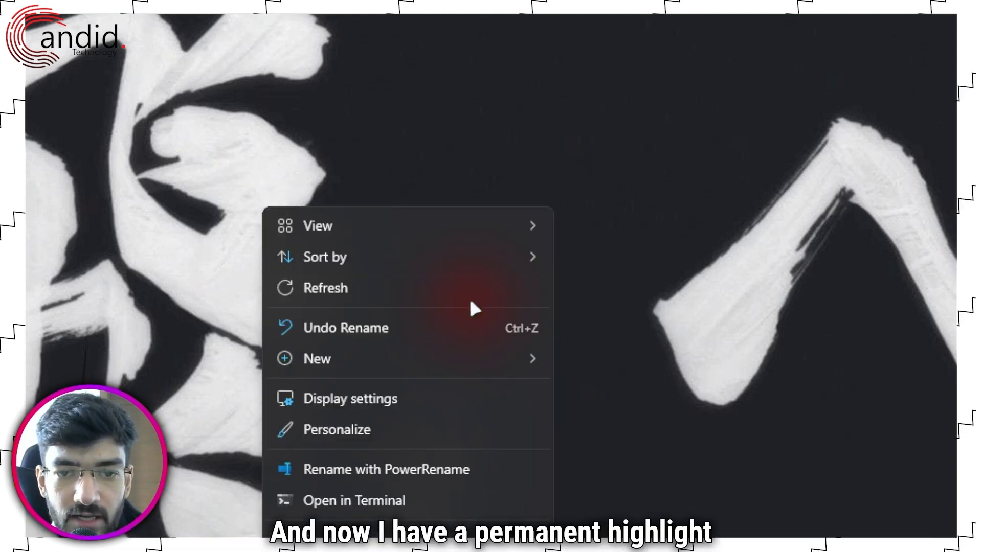
{"action": "left_click", "coordinate": [374, 297]}
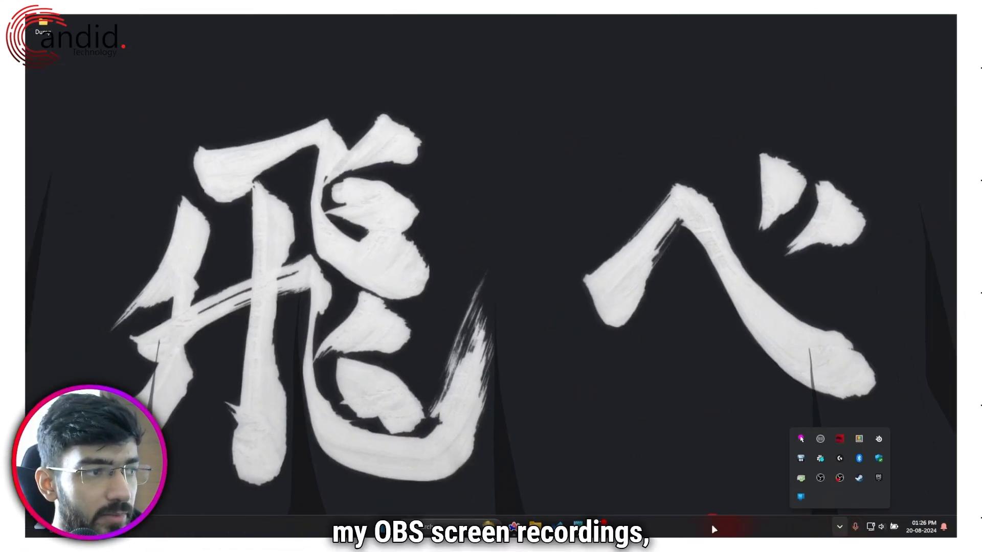
Switch to the OBS main window and make the Display Capture source visible.
{"action": "left_click", "coordinate": [713, 528]}
{"action": "mouse_move", "coordinate": [576, 527]}
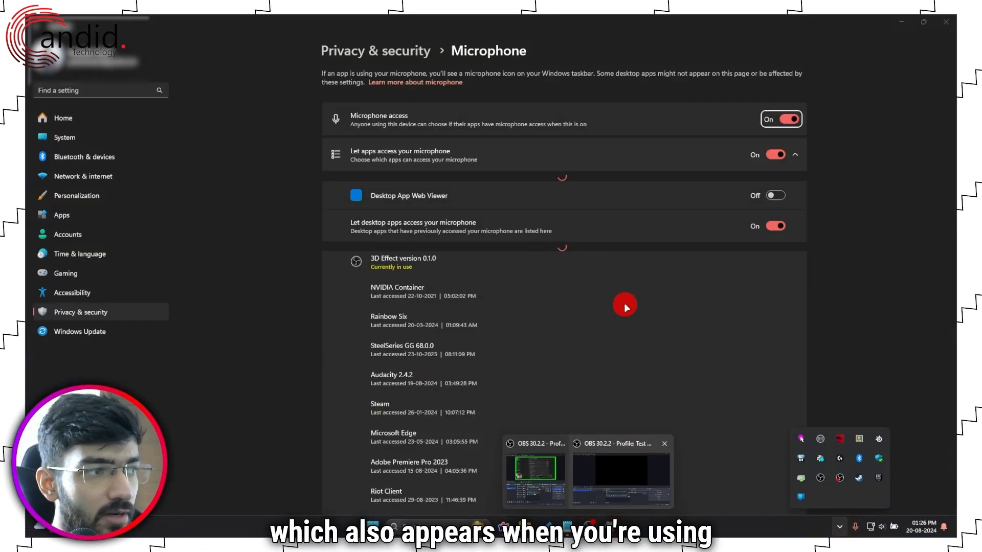
{"action": "left_click", "coordinate": [649, 465]}
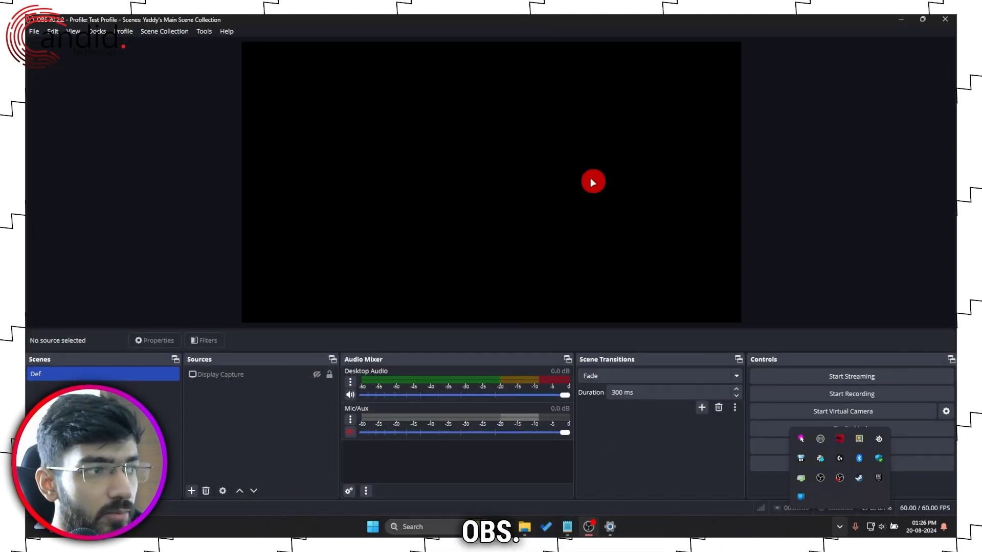
{"action": "left_click", "coordinate": [317, 374]}
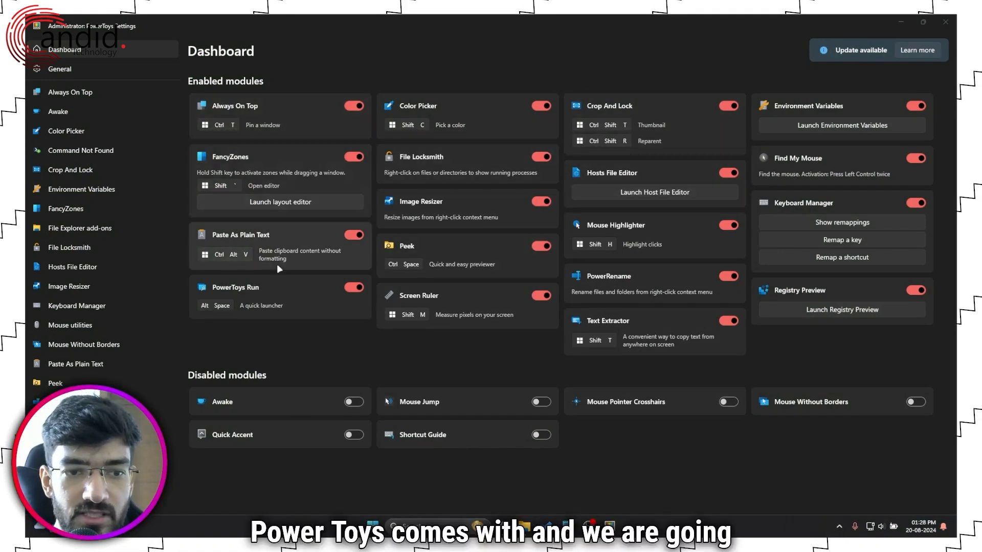
Go from the PowerToys Dashboard to the Mouse Highlighter settings page.
{"action": "left_click", "coordinate": [661, 230]}
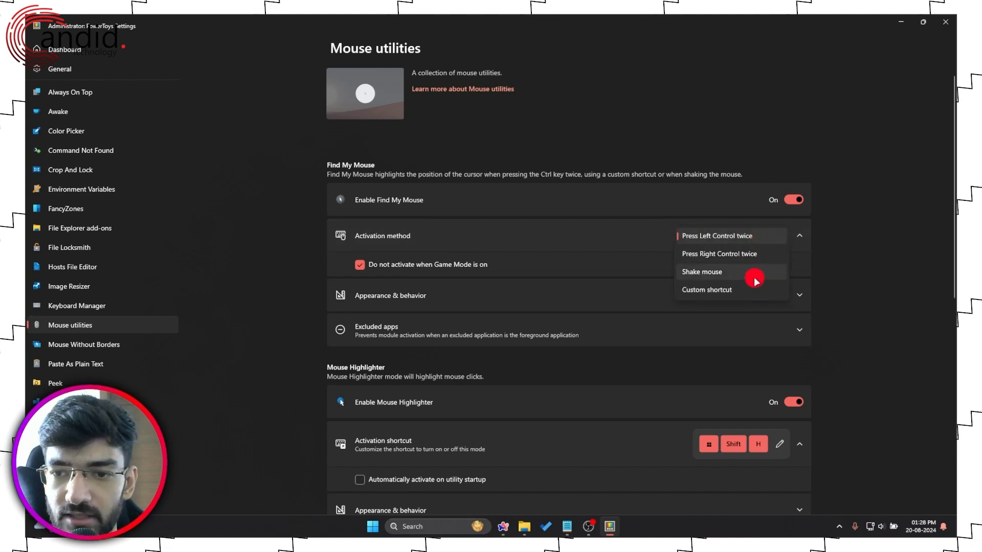
Keep Find My Mouse on Press Left Control twice and expand Mouse Highlighter's Appearance & behavior.
{"action": "left_click", "coordinate": [754, 239]}
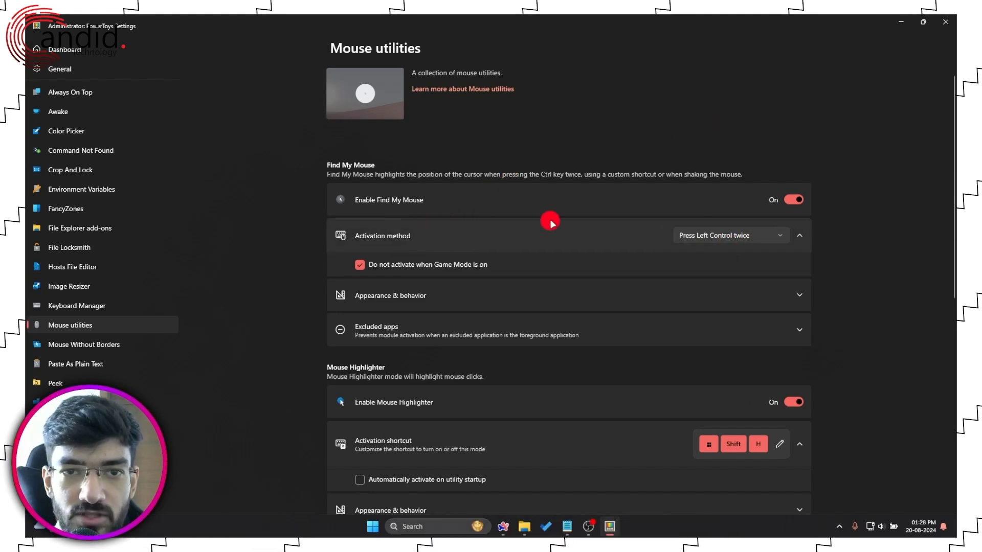
{"action": "scroll", "coordinate": [549, 222], "scroll_direction": "down", "scroll_amount": 3}
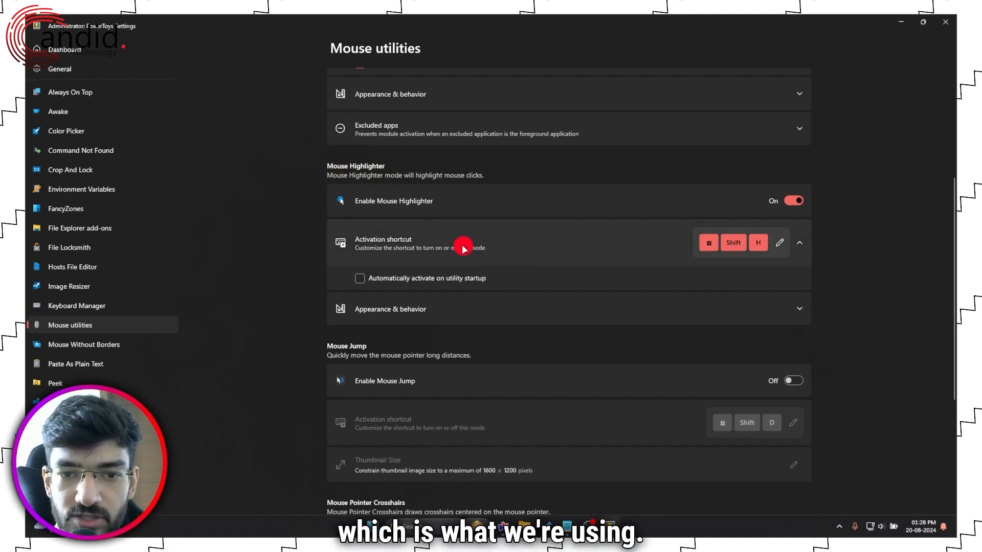
{"action": "left_click", "coordinate": [415, 310]}
{"action": "scroll", "coordinate": [529, 292], "scroll_direction": "down", "scroll_amount": 1}
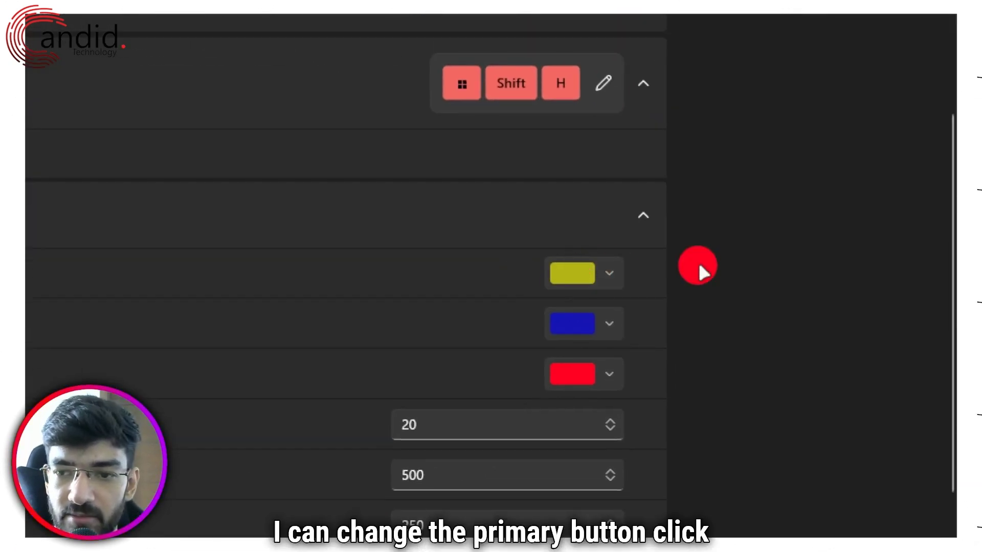
Set the always-on highlight colour to green and keep the primary-click highlight red.
{"action": "left_click", "coordinate": [700, 268]}
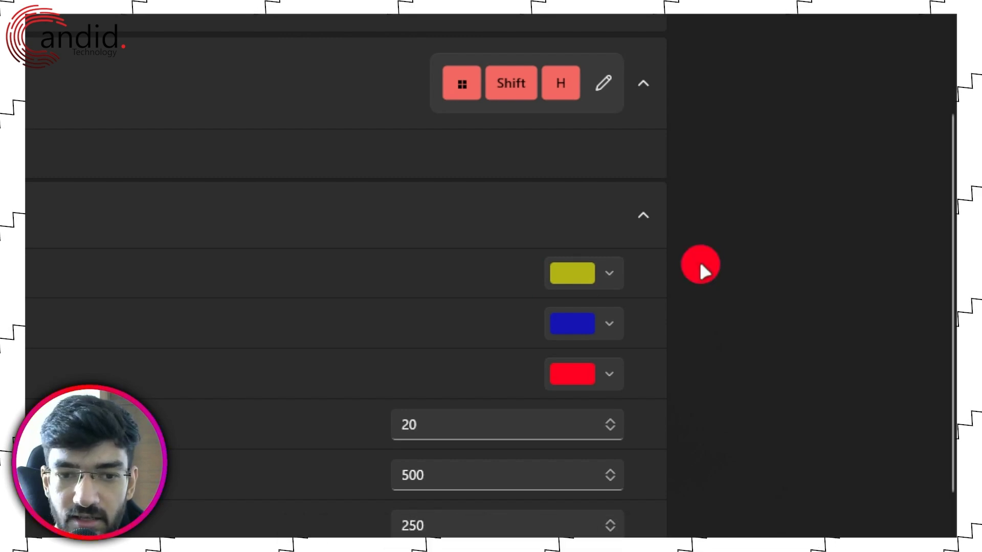
{"action": "left_click", "coordinate": [602, 383]}
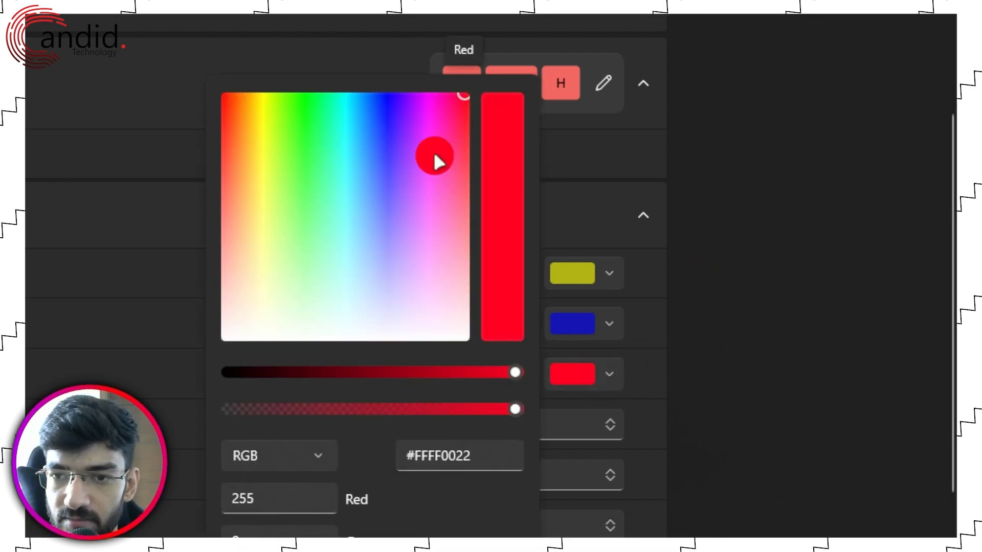
{"action": "left_click_drag", "start_coordinate": [434, 162], "coordinate": [307, 102]}
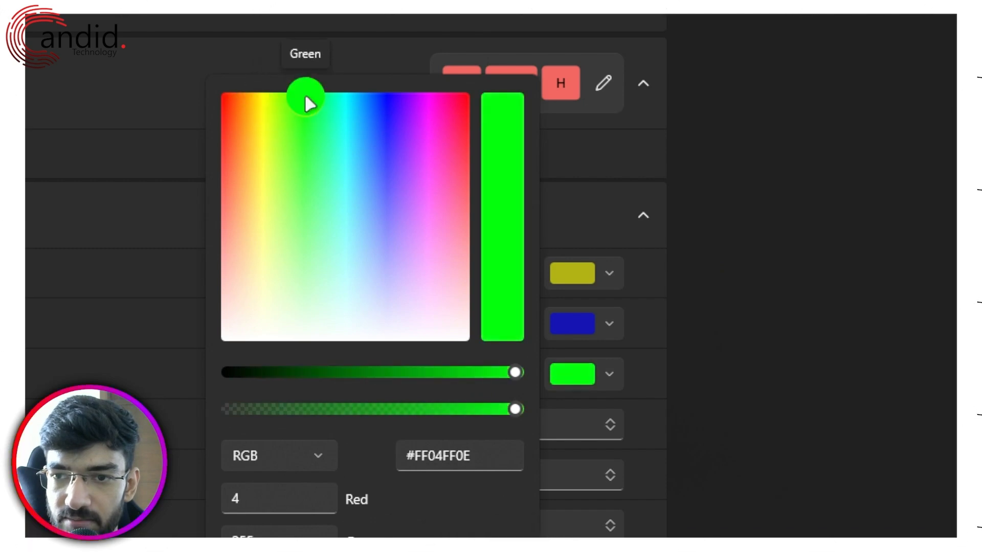
{"action": "left_click", "coordinate": [737, 289]}
{"action": "left_click", "coordinate": [588, 273]}
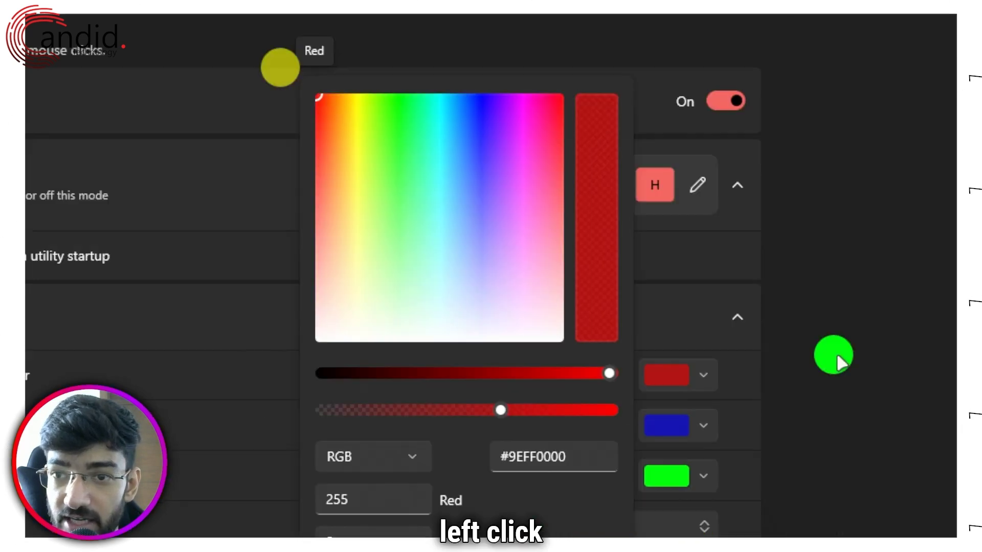
{"action": "left_click", "coordinate": [755, 278]}
Set the secondary (right-click) highlight colour to a translucent pale yellow and preview it.
{"action": "right_click", "coordinate": [572, 339]}
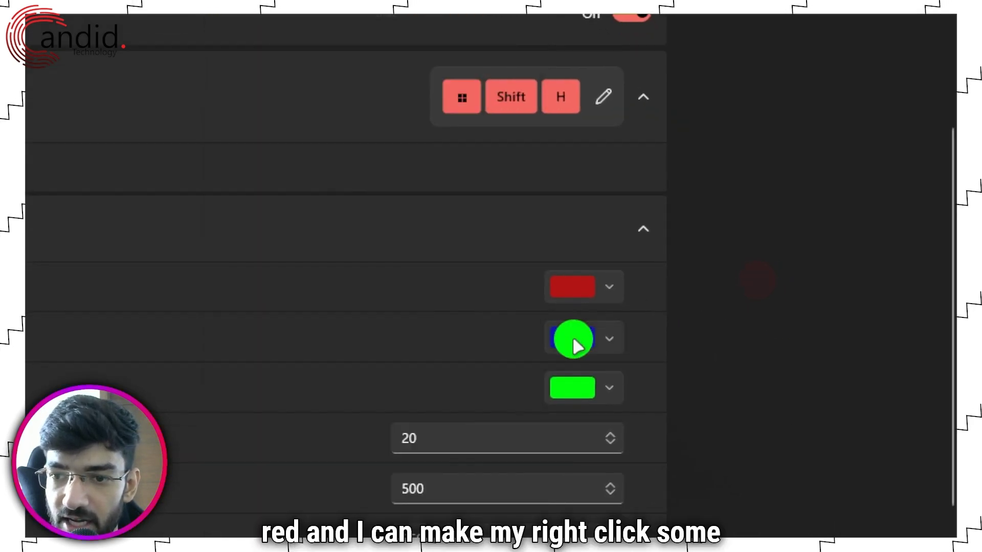
{"action": "left_click", "coordinate": [572, 339]}
{"action": "left_click_drag", "start_coordinate": [366, 132], "coordinate": [302, 117]}
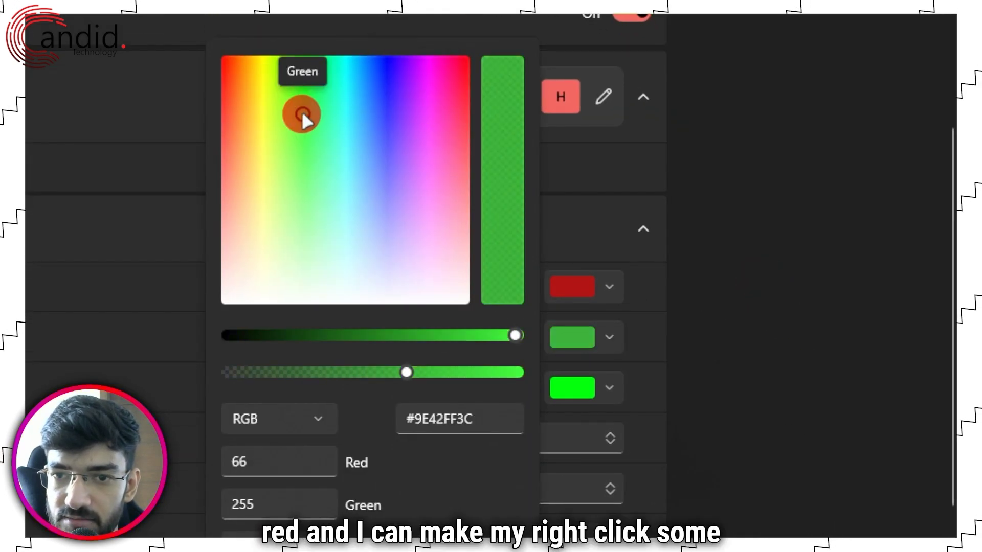
{"action": "left_click_drag", "start_coordinate": [303, 116], "coordinate": [263, 146]}
{"action": "right_click", "coordinate": [734, 299]}
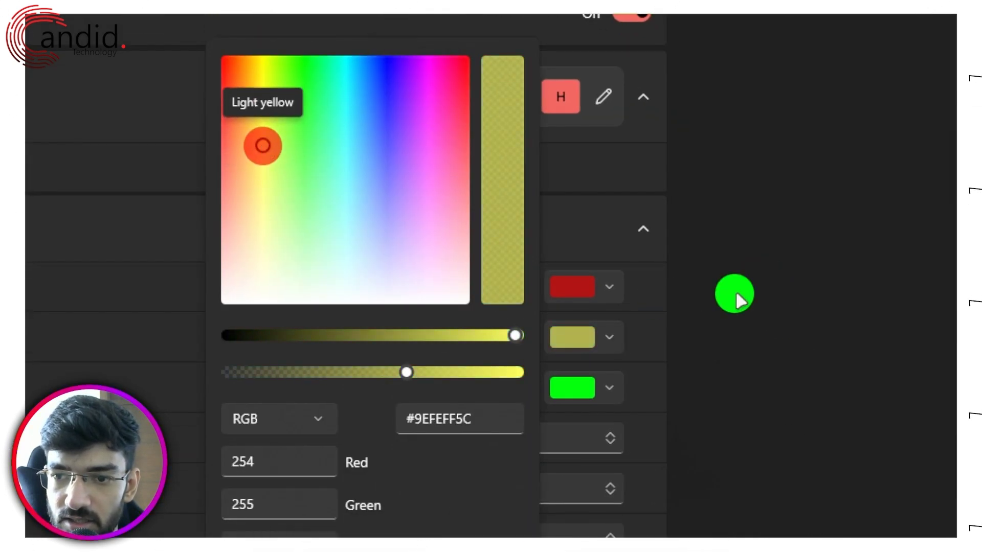
{"action": "left_click", "coordinate": [747, 268]}
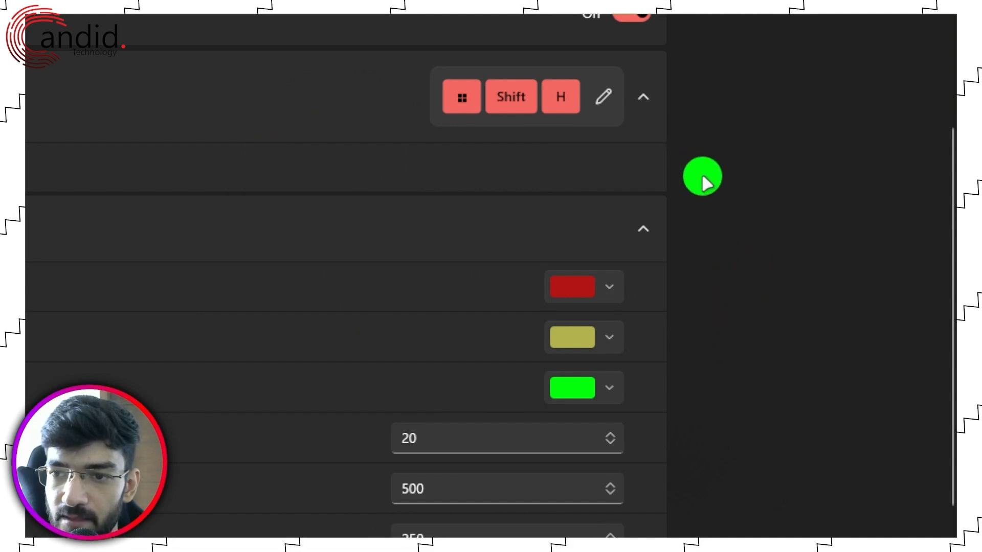
{"action": "right_click", "coordinate": [767, 136]}
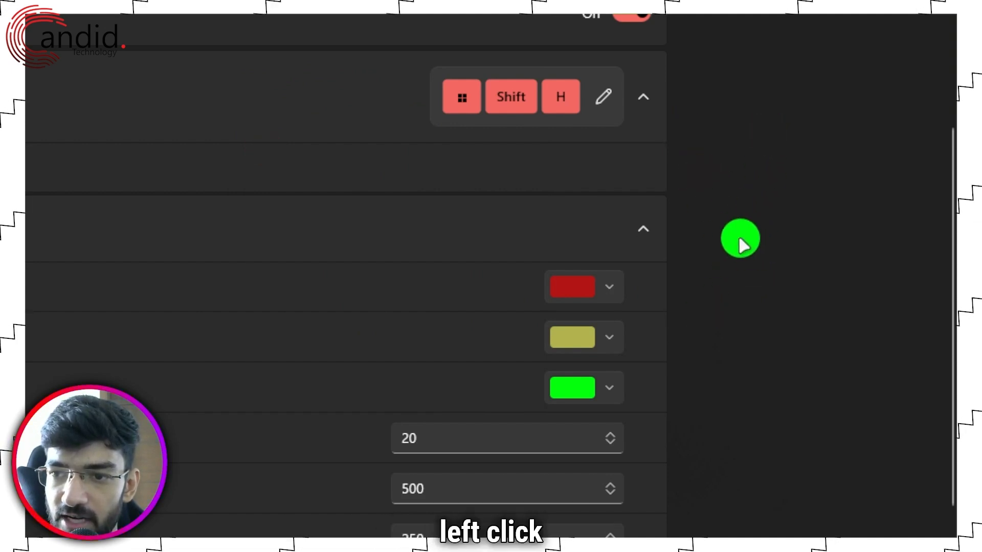
Try a Mouse Highlighter radius of 50 px, then set it to 25 px and commit.
{"action": "left_click", "coordinate": [736, 234]}
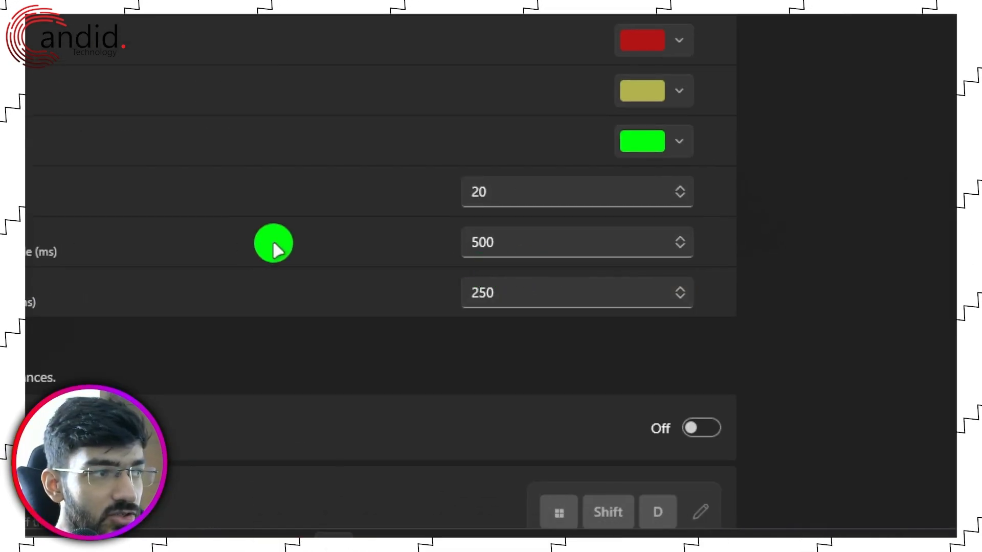
{"action": "left_click", "coordinate": [274, 244]}
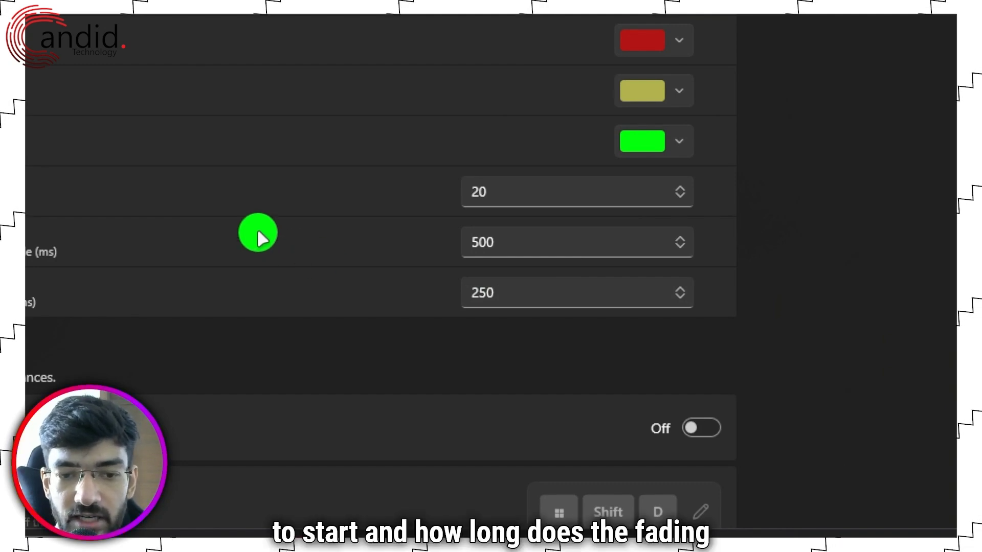
{"action": "double_click", "coordinate": [518, 192]}
{"action": "type", "text": "5"}
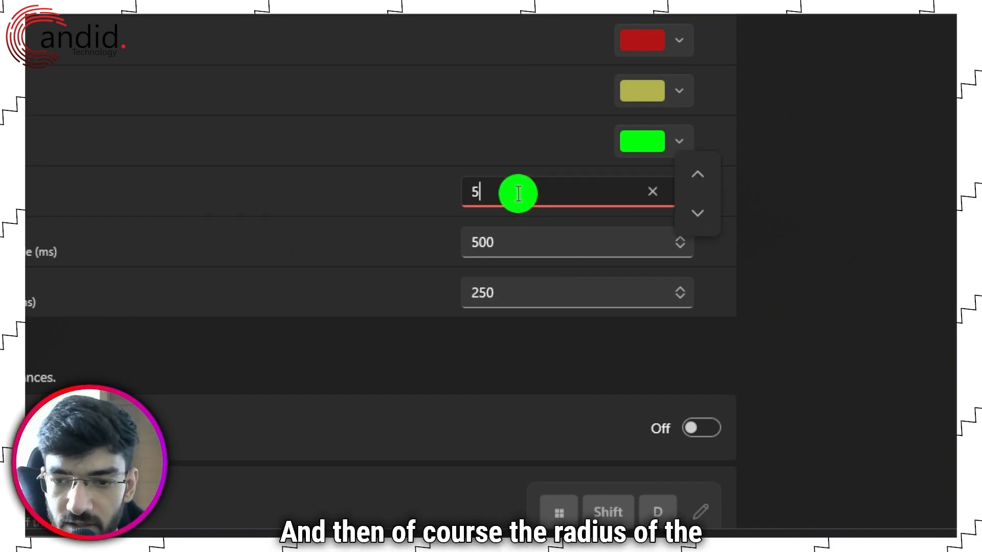
{"action": "type", "text": "0"}
{"action": "left_click", "coordinate": [380, 209]}
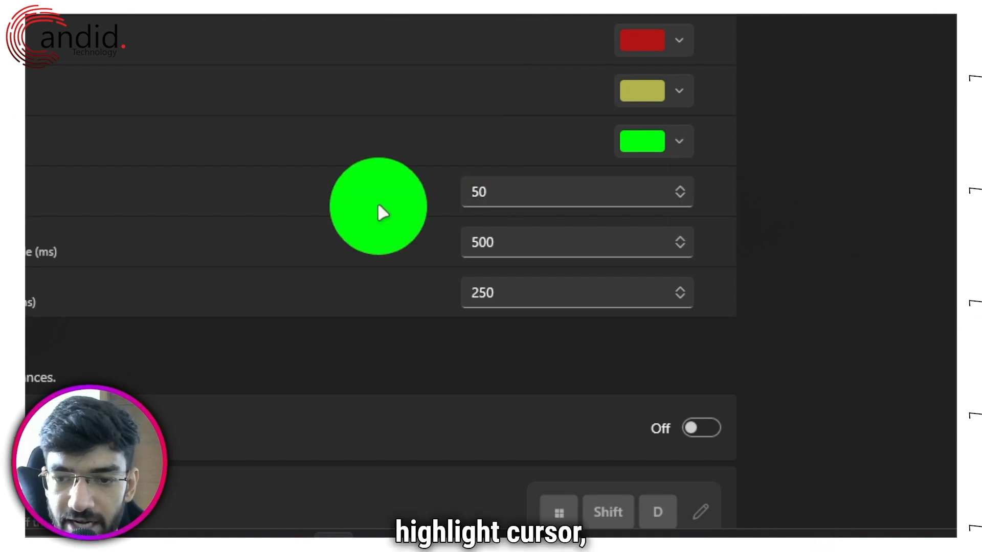
{"action": "double_click", "coordinate": [533, 192]}
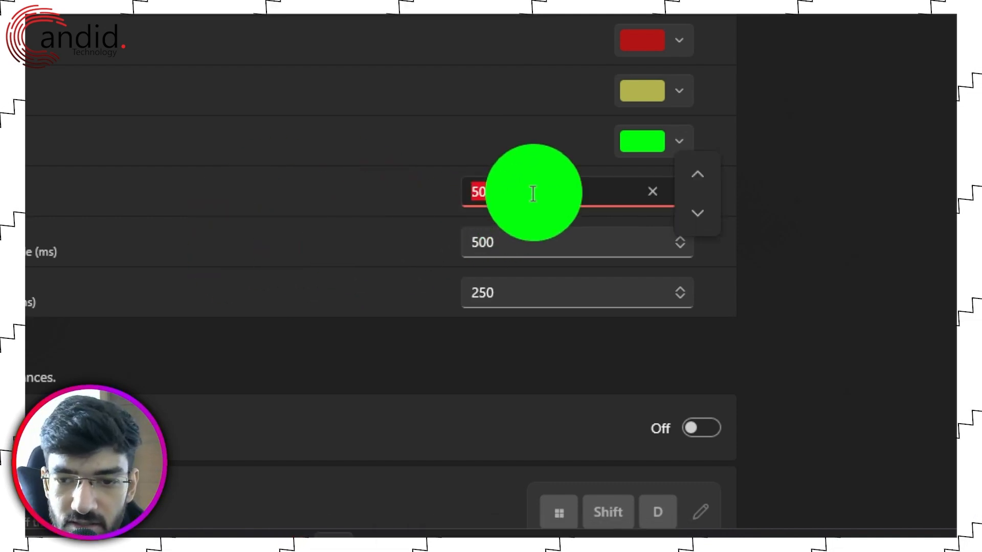
{"action": "type", "text": "12"}
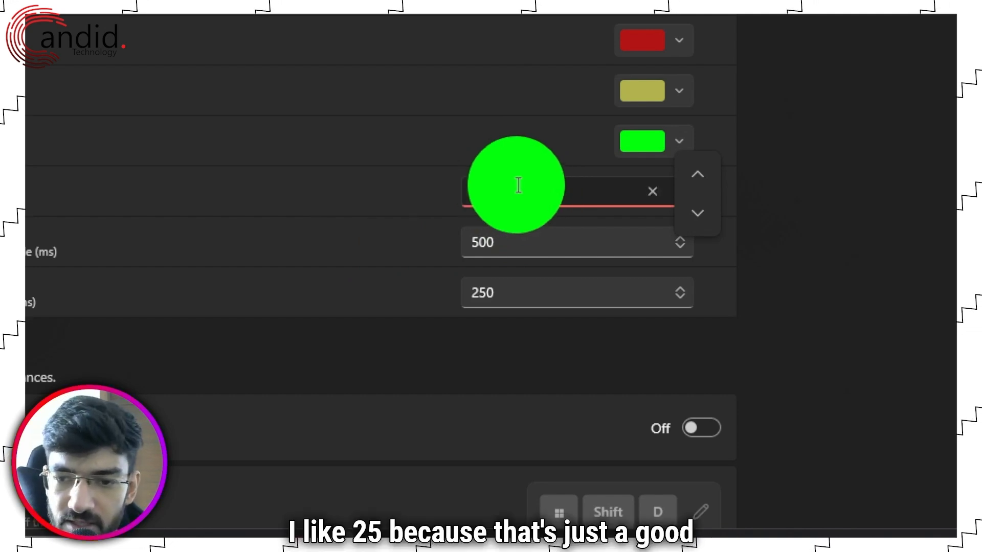
{"action": "left_click", "coordinate": [817, 274]}
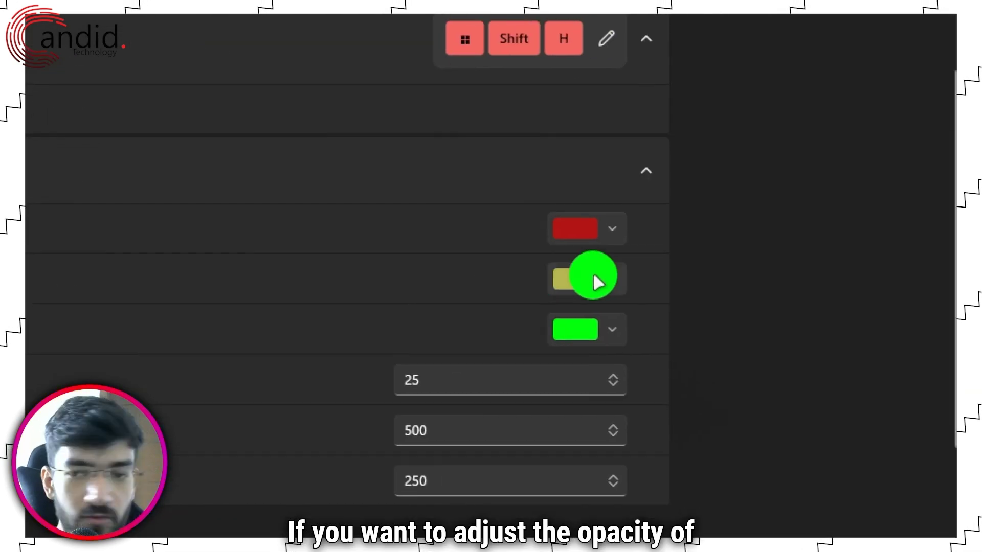
Set the Always highlight color to red at about 41% opacity, replacing the earlier green.
{"action": "left_click", "coordinate": [577, 326]}
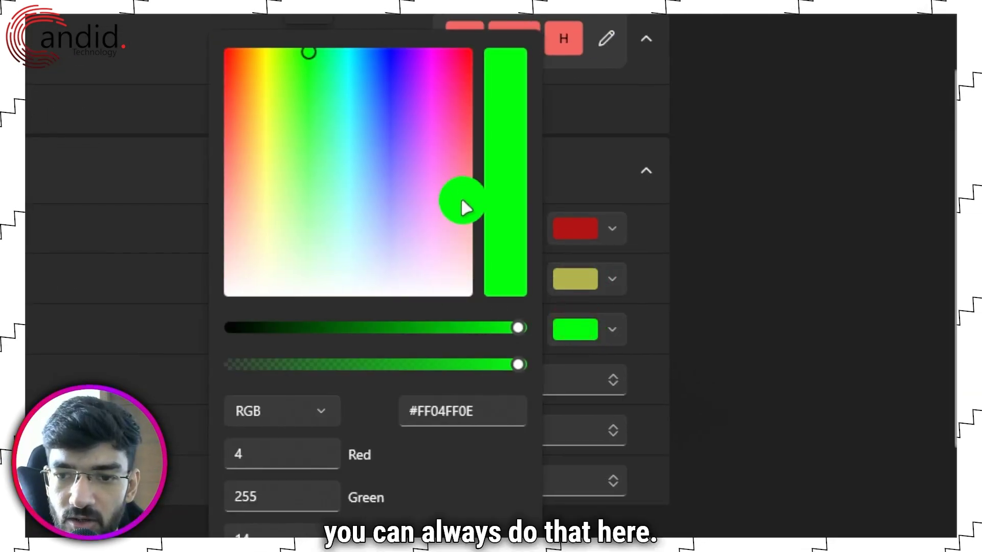
{"action": "mouse_move", "coordinate": [518, 364]}
{"action": "left_mouse_down"}
{"action": "mouse_move", "coordinate": [328, 369]}
{"action": "mouse_move", "coordinate": [512, 370]}
{"action": "mouse_move", "coordinate": [349, 373]}
{"action": "mouse_move", "coordinate": [335, 361]}
{"action": "left_mouse_up"}
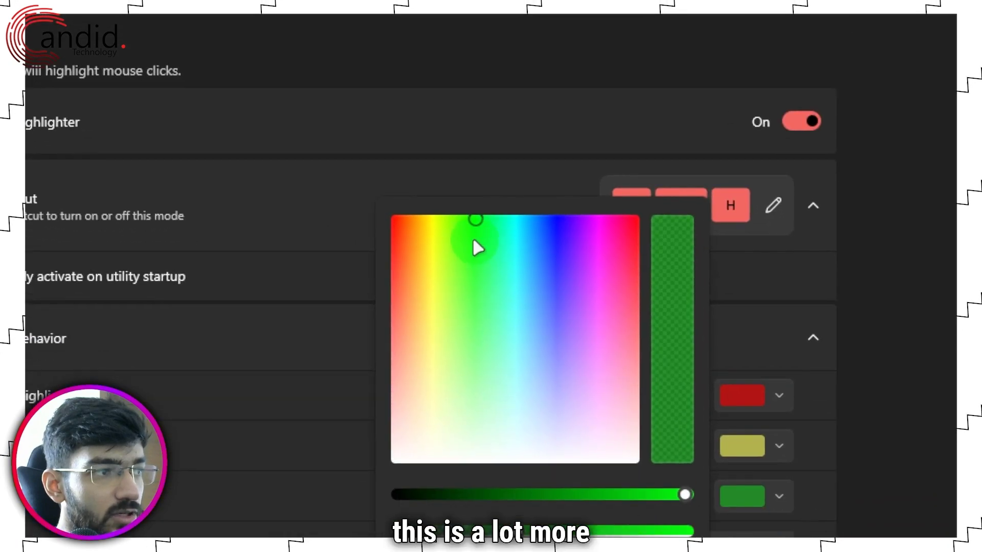
{"action": "left_click_drag", "start_coordinate": [408, 164], "coordinate": [370, 209]}
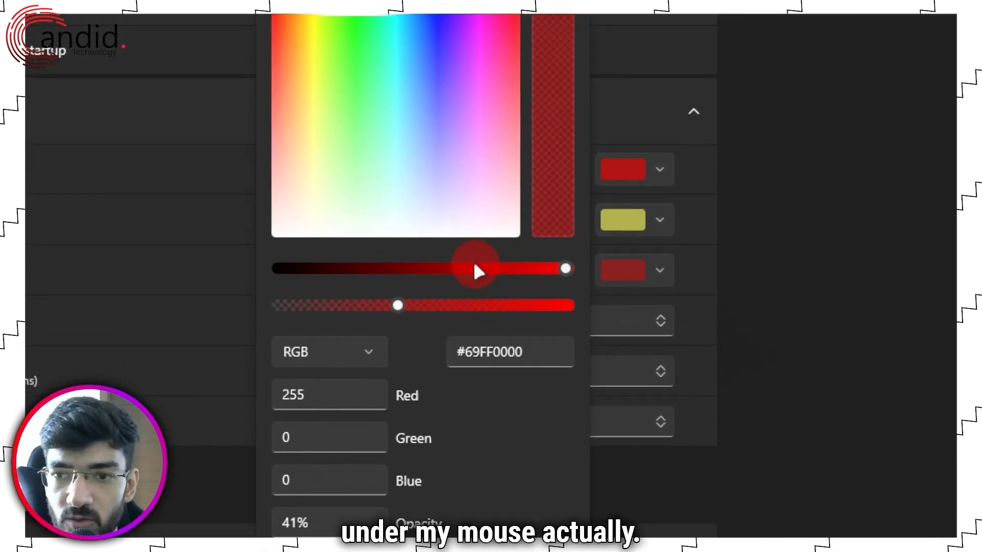
{"action": "left_click", "coordinate": [736, 96]}
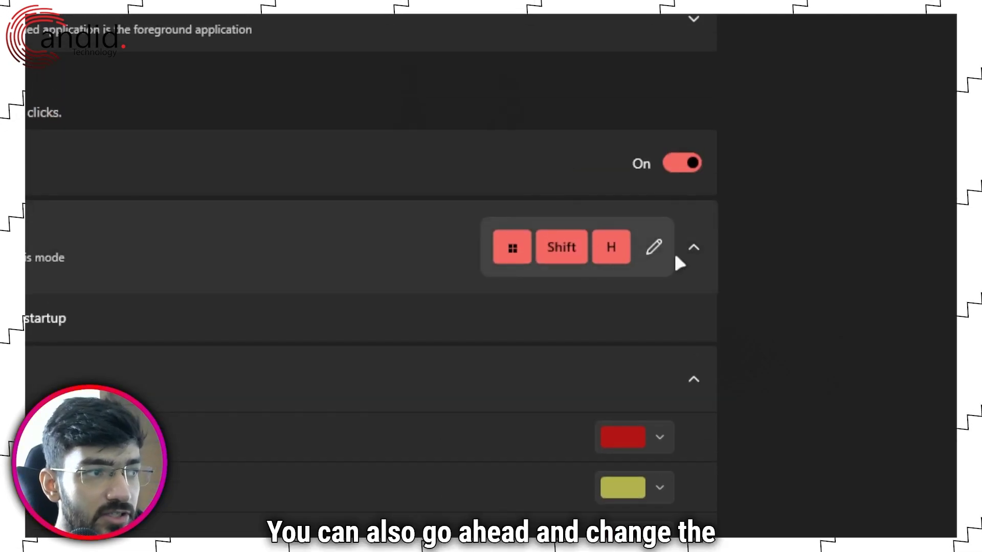
{"action": "left_click", "coordinate": [658, 247]}
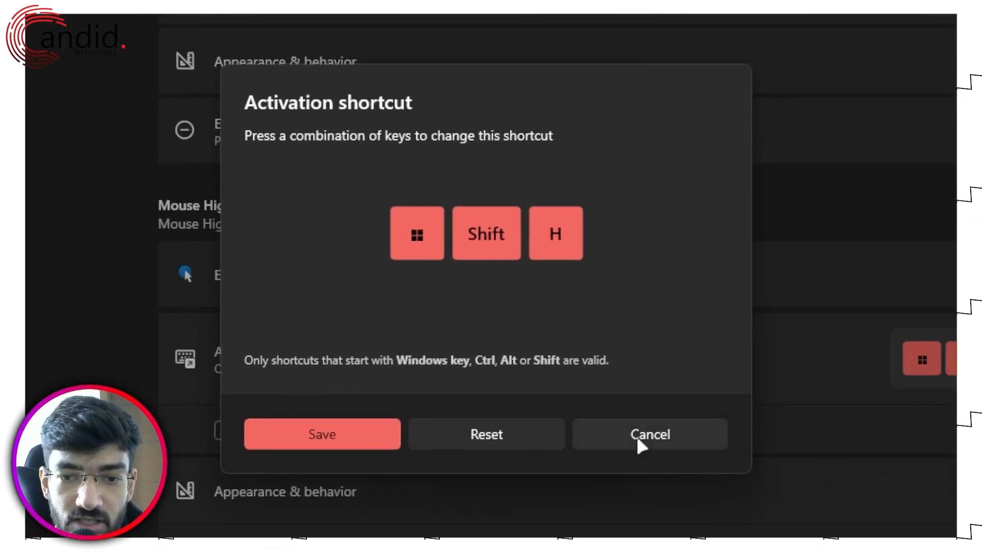
{"action": "left_click", "coordinate": [636, 436]}
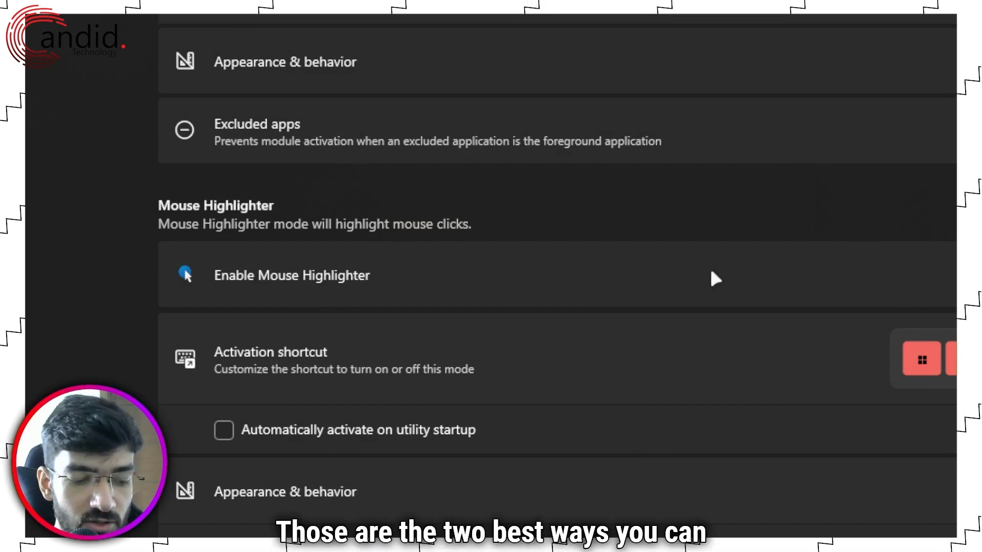